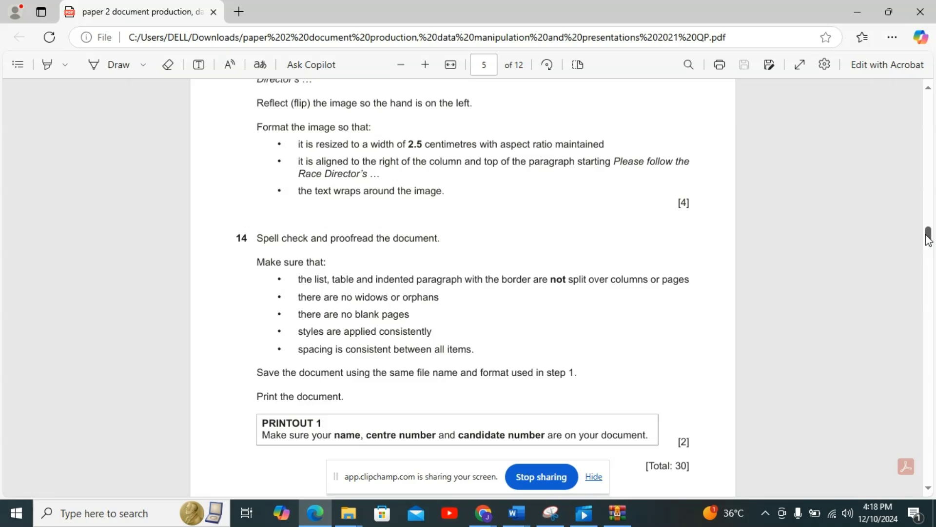
# Create a new PowerPoint presentation file named JPPRESENTATION.pptx in the "resource files for practical 3" folder.
pyautogui.moveTo(928, 236); pyautogui.dragTo(920, 435)
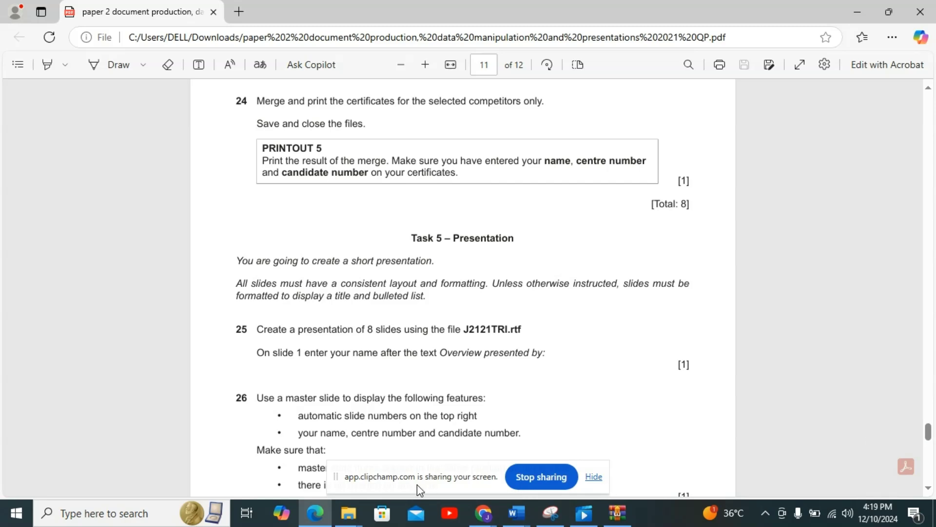
pyautogui.moveTo(348, 511)
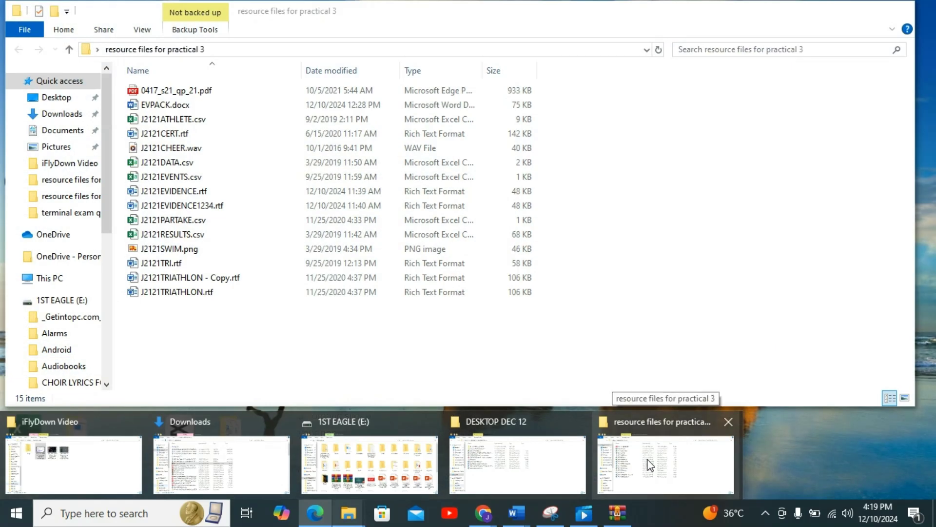
pyautogui.click(650, 464)
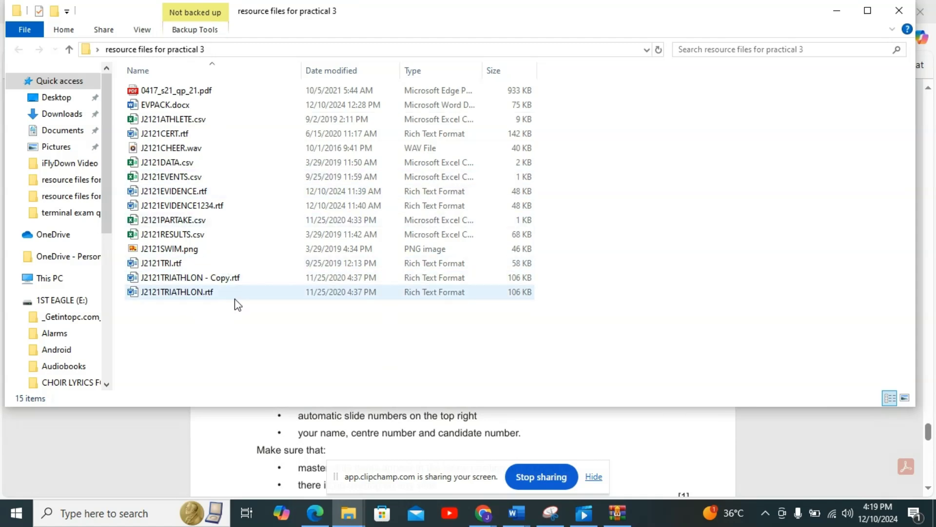
pyautogui.rightClick(233, 322)
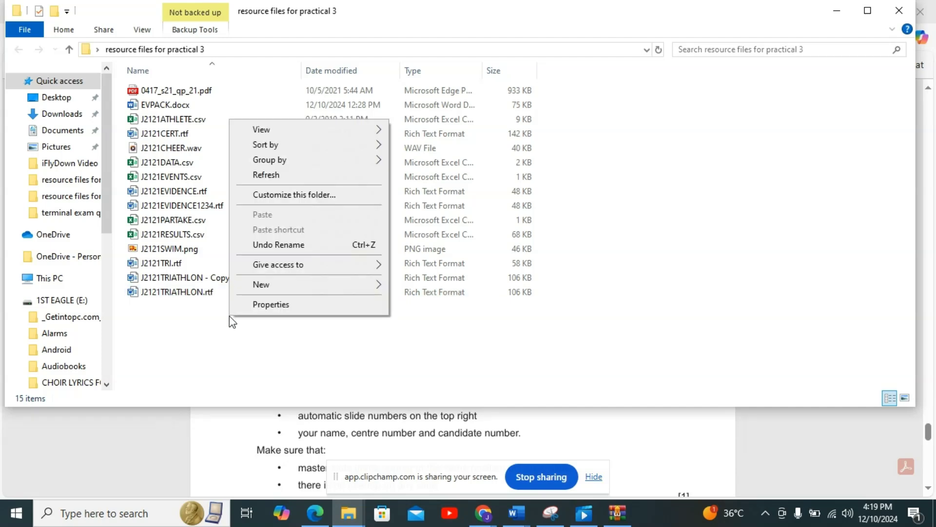
pyautogui.moveTo(316, 283)
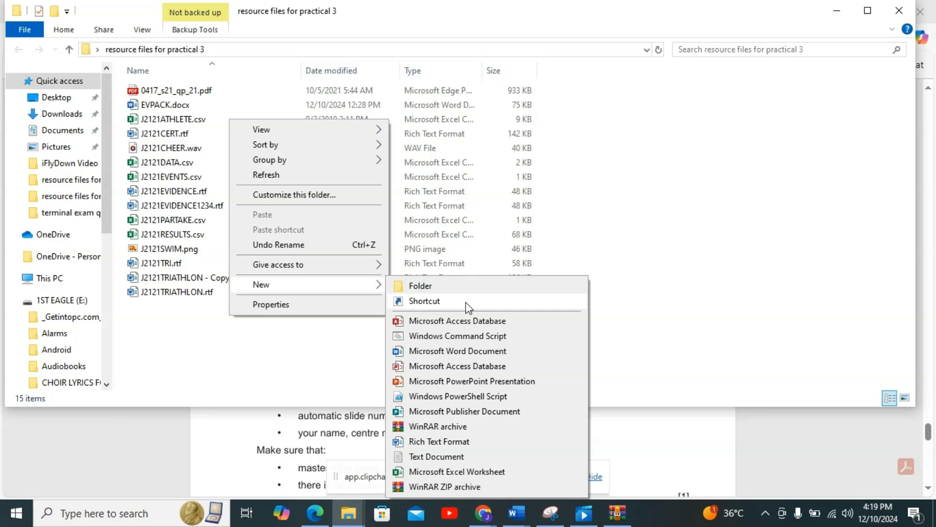
pyautogui.click(510, 383)
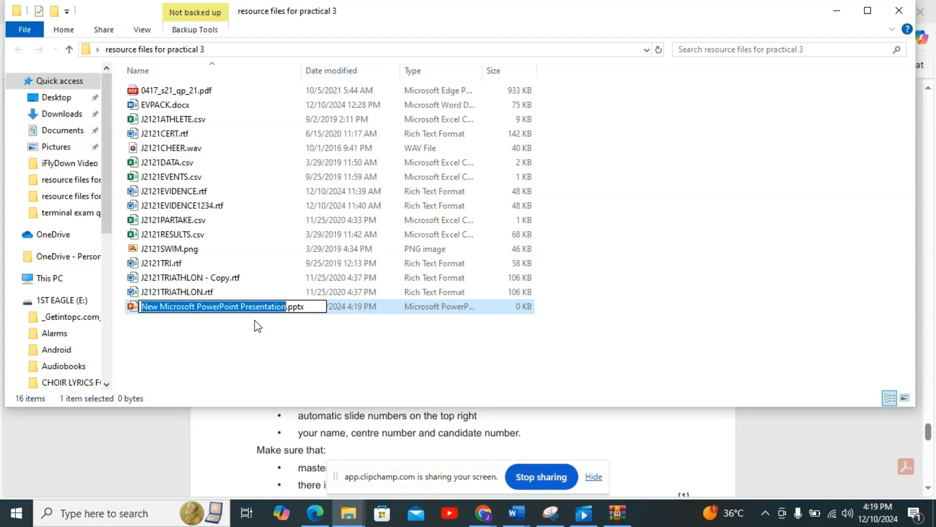
pyautogui.write('JP')
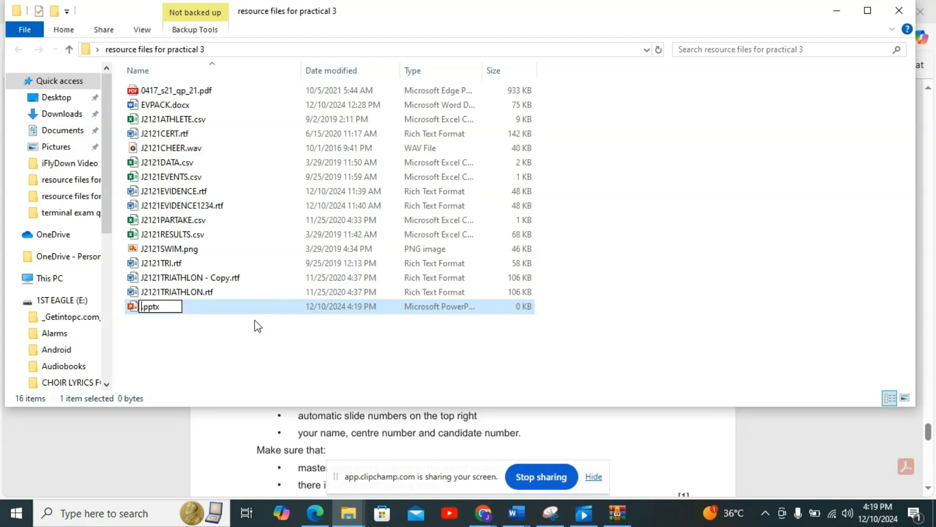
pyautogui.write('PR')
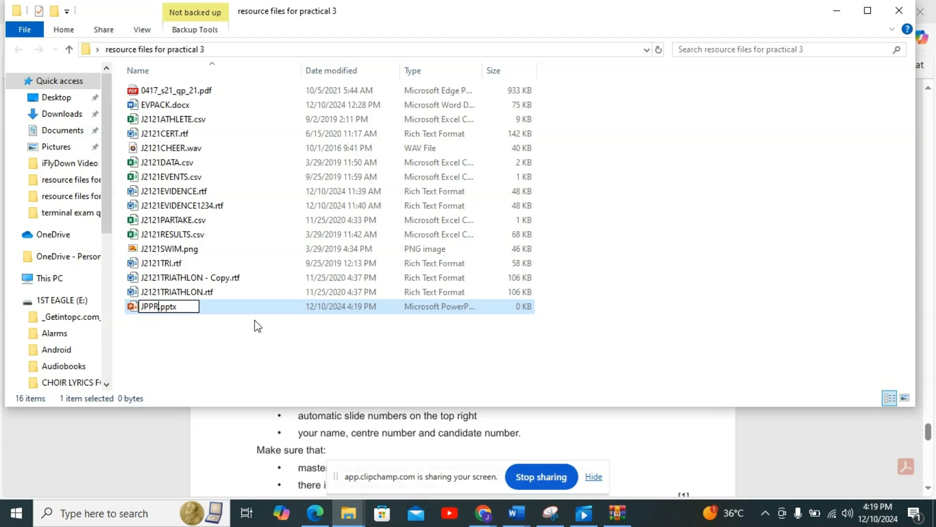
pyautogui.write('ESENTATION')
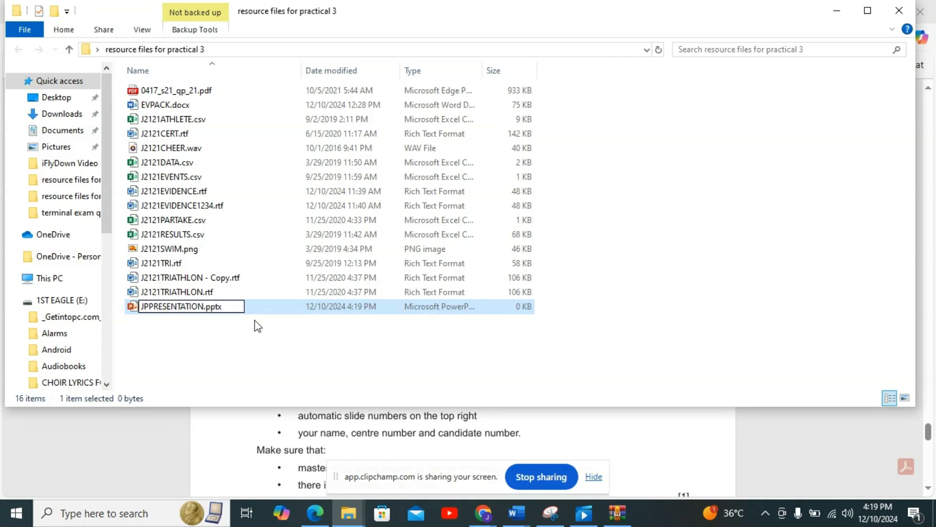
# Open JPPRESENTATION.pptx in PowerPoint, dismiss the licence notice and add the first slide.
pyautogui.click(289, 311)
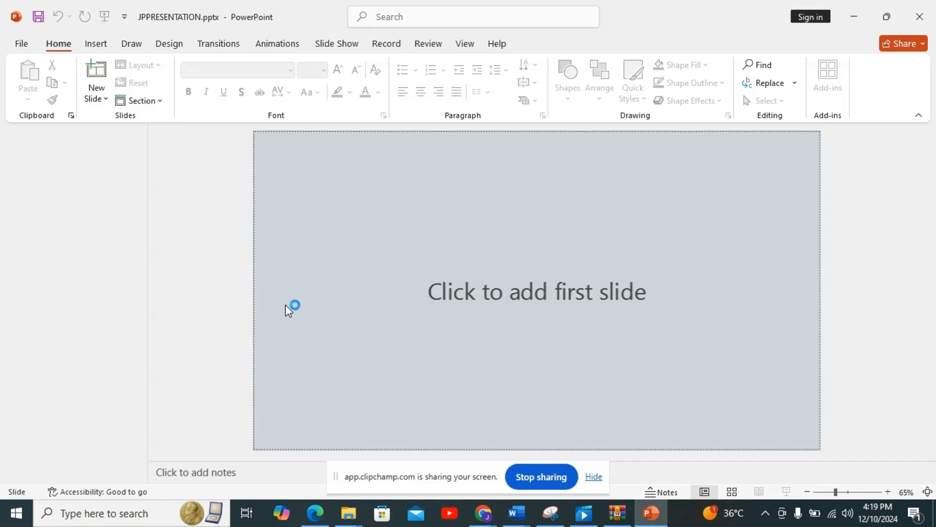
pyautogui.click(594, 477)
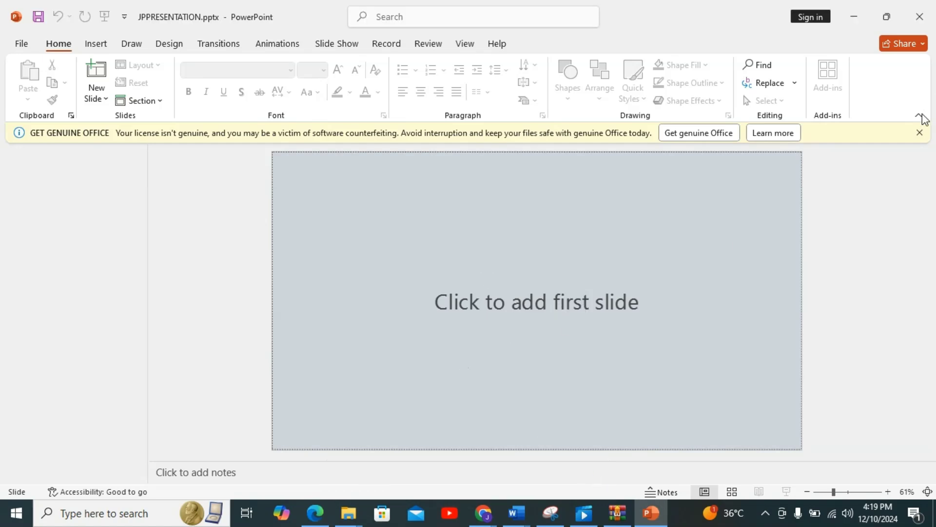
pyautogui.click(920, 132)
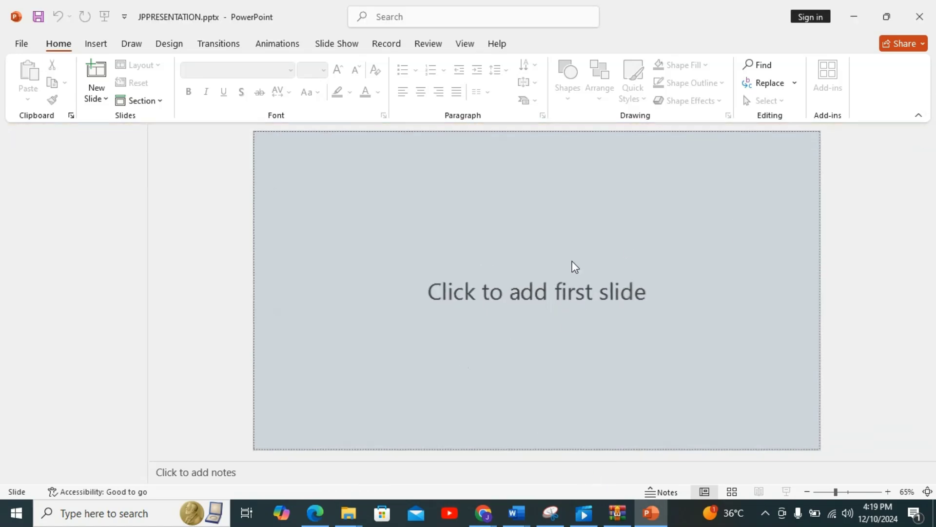
pyautogui.click(539, 291)
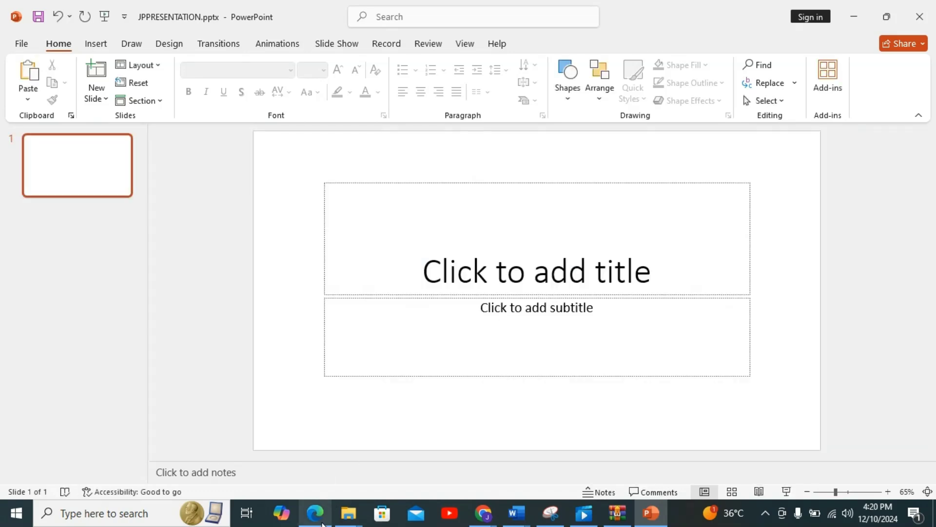
# Check question 25 in the exam paper, then insert slides from the outline file J2121TRI.rtf and look through the first imported slides.
pyautogui.moveTo(322, 522)
pyautogui.click(317, 433)
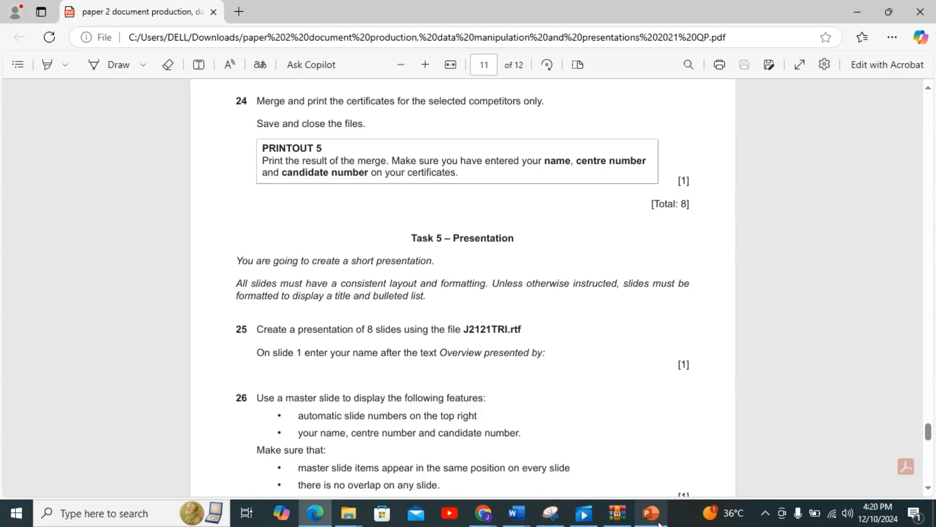
pyautogui.moveTo(659, 524)
pyautogui.click(630, 480)
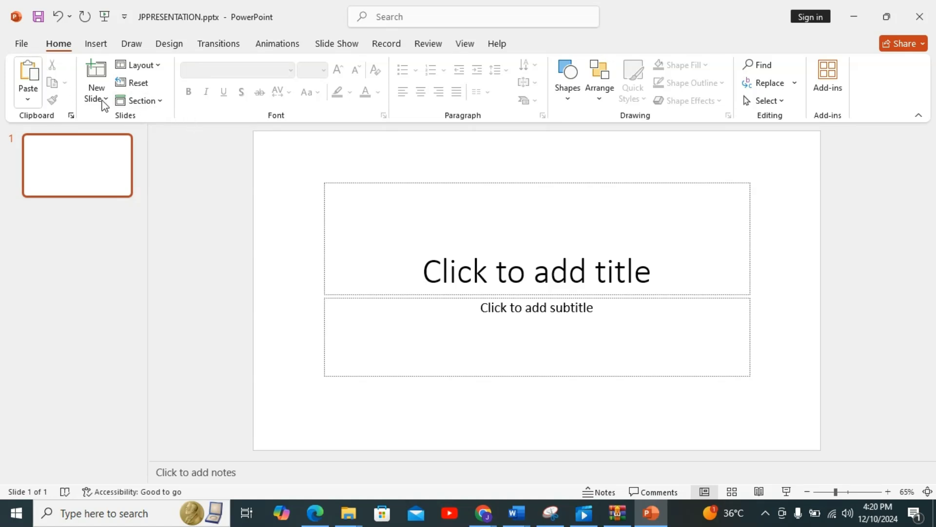
pyautogui.click(106, 101)
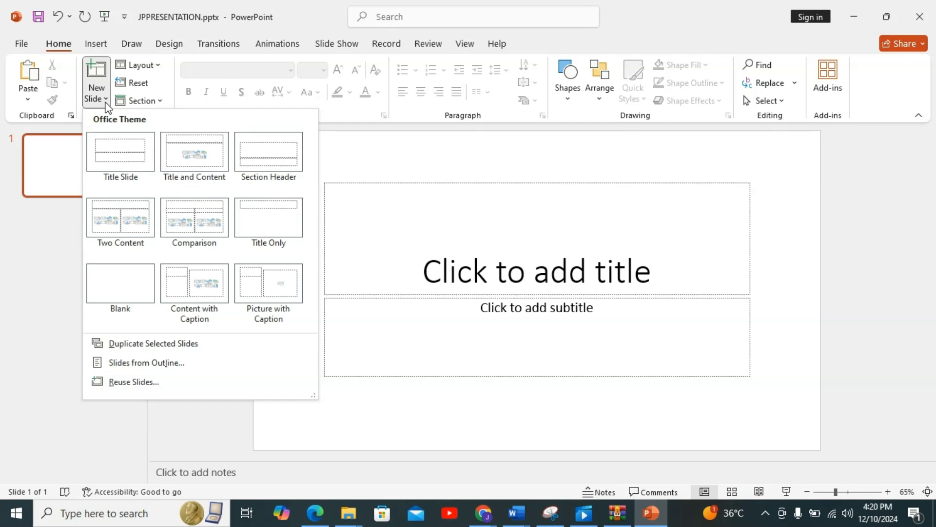
pyautogui.click(178, 369)
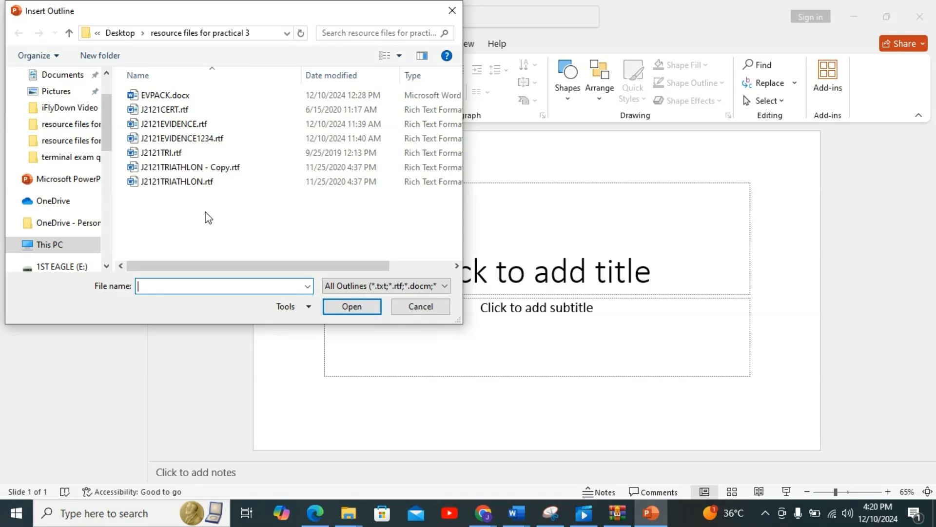
pyautogui.doubleClick(195, 153)
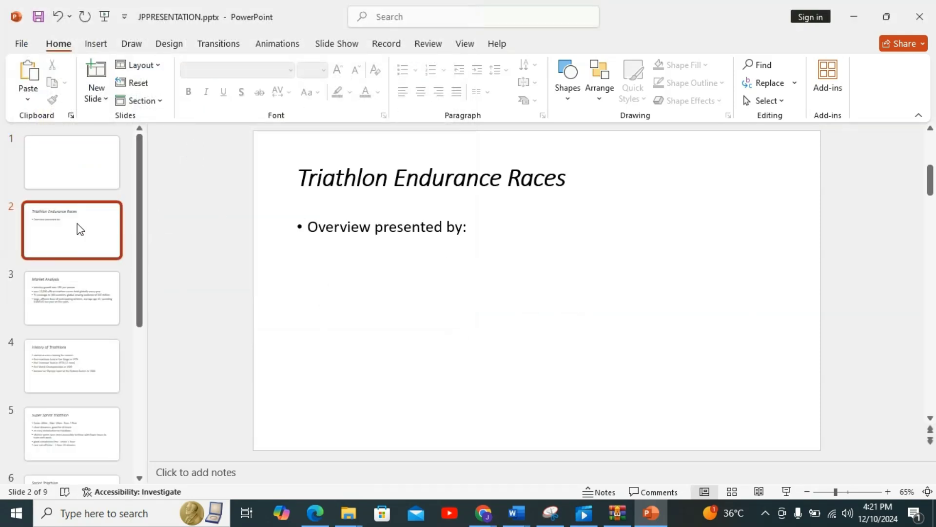
pyautogui.click(78, 291)
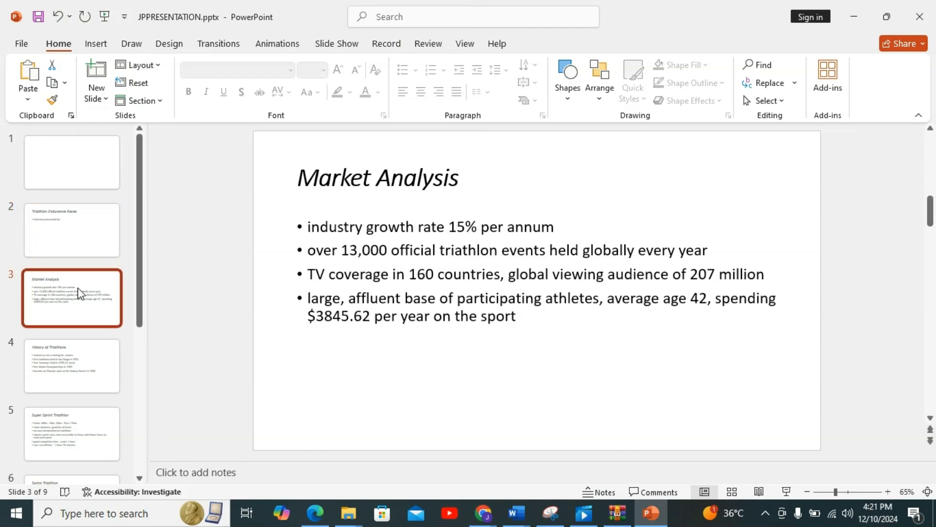
pyautogui.click(70, 365)
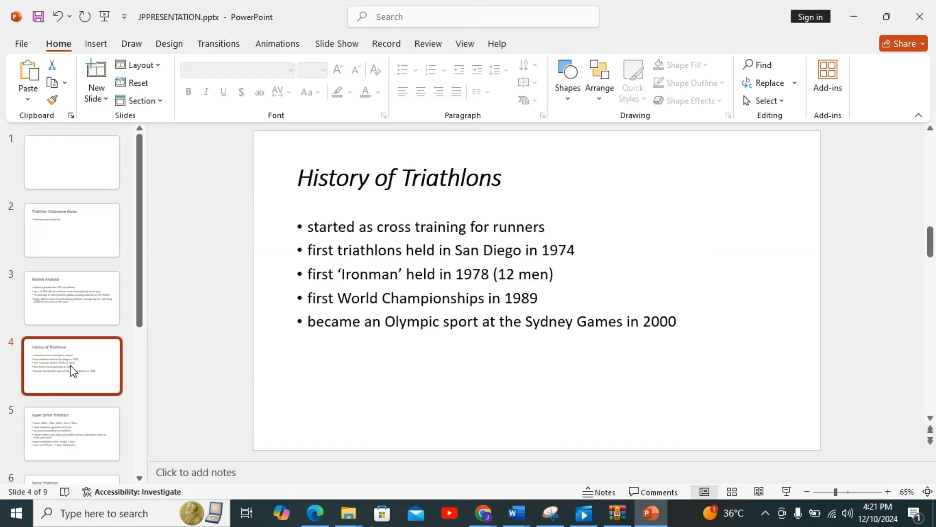
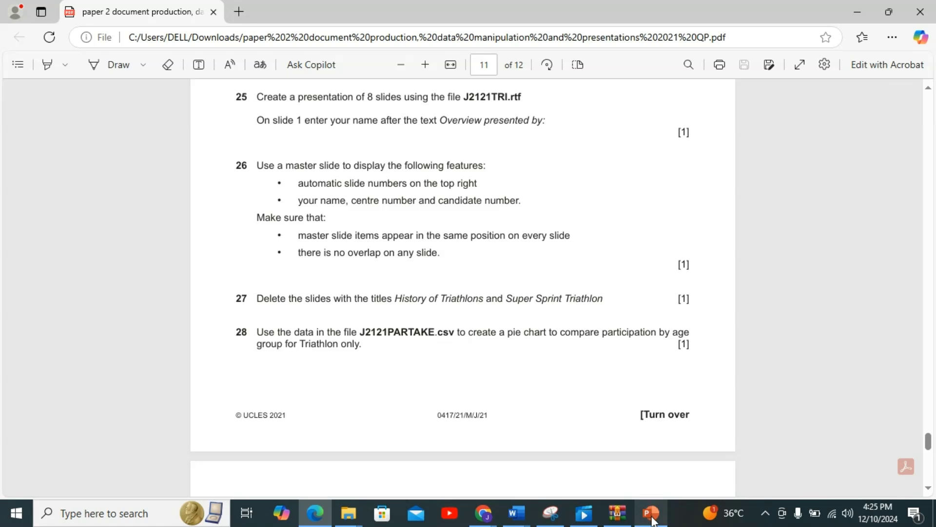
# Switch back to the presentation in PowerPoint and delete the slide titled History of Triathlons.
pyautogui.moveTo(652, 521)
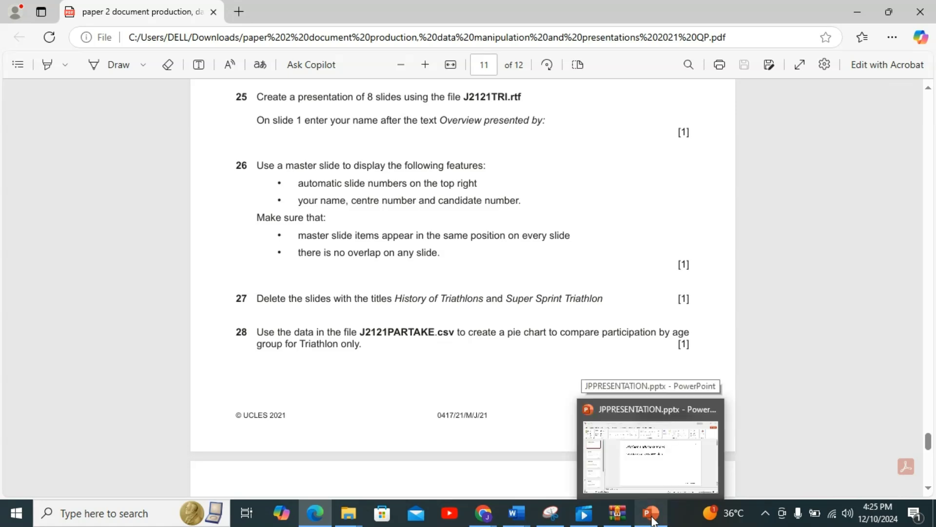
pyautogui.click(631, 482)
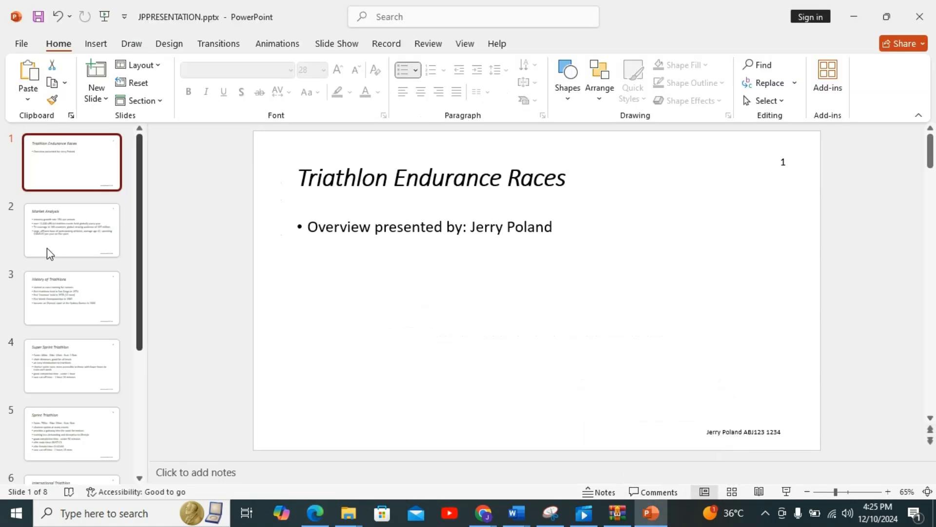
pyautogui.click(72, 230)
pyautogui.click(79, 293)
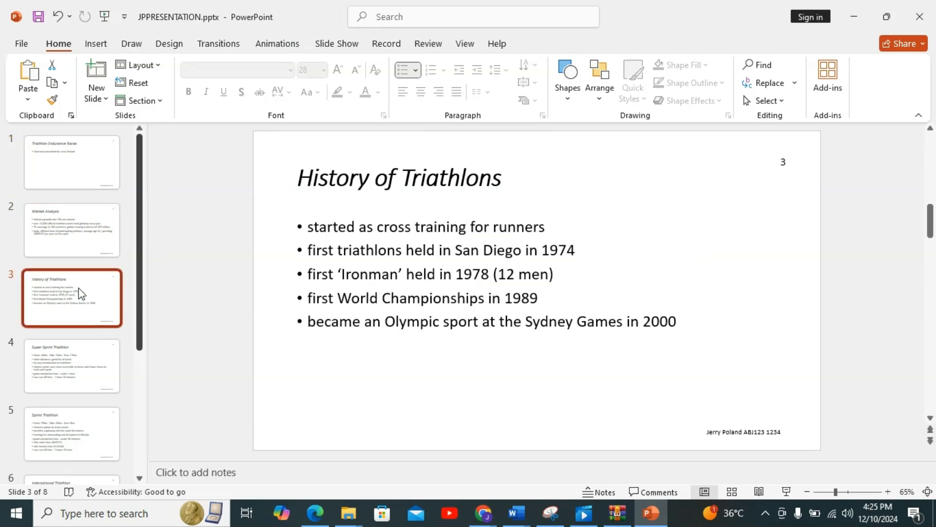
pyautogui.press('Delete')
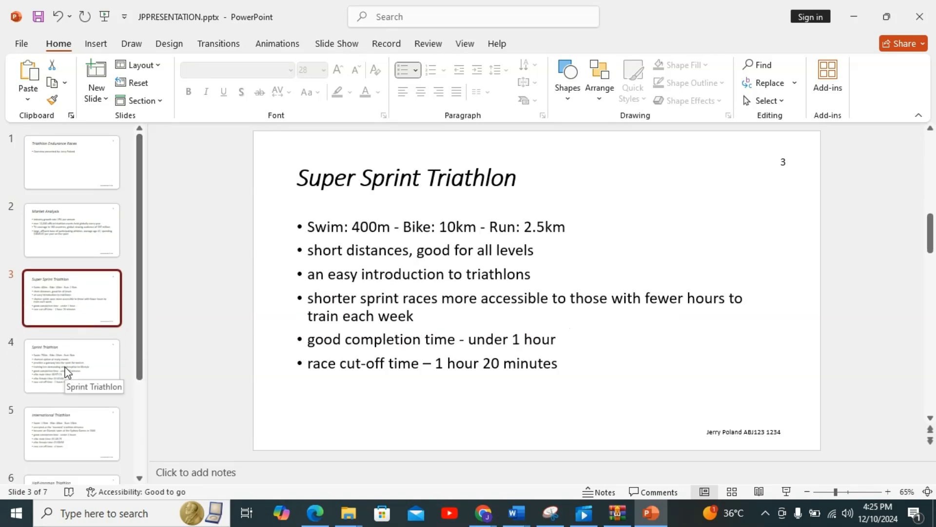
# Delete the slide titled Super Sprint Triathlon from the presentation.
pyautogui.click(67, 372)
pyautogui.click(58, 298)
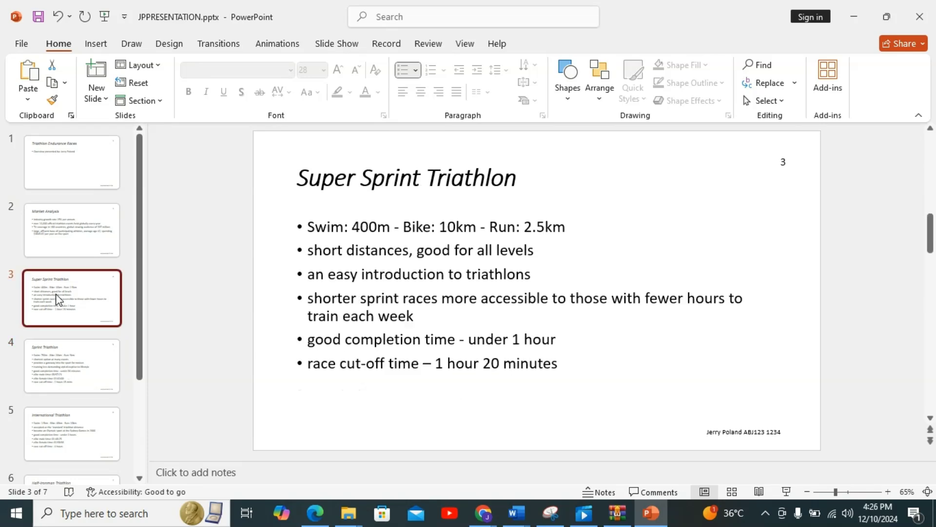
pyautogui.click(84, 366)
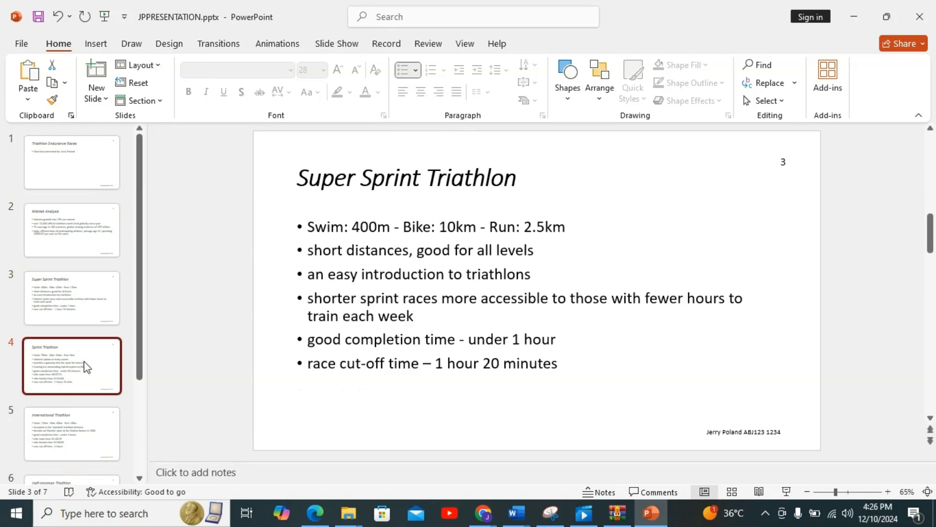
pyautogui.click(82, 285)
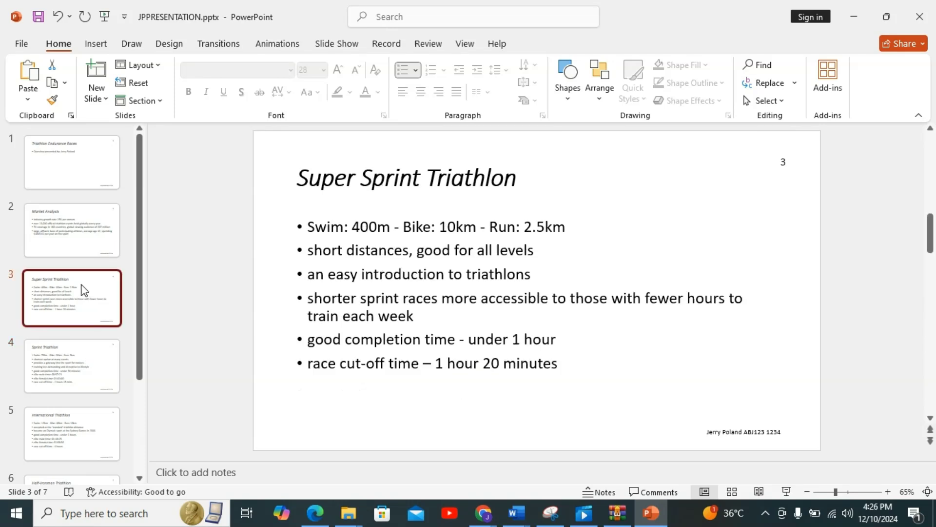
pyautogui.press('Delete')
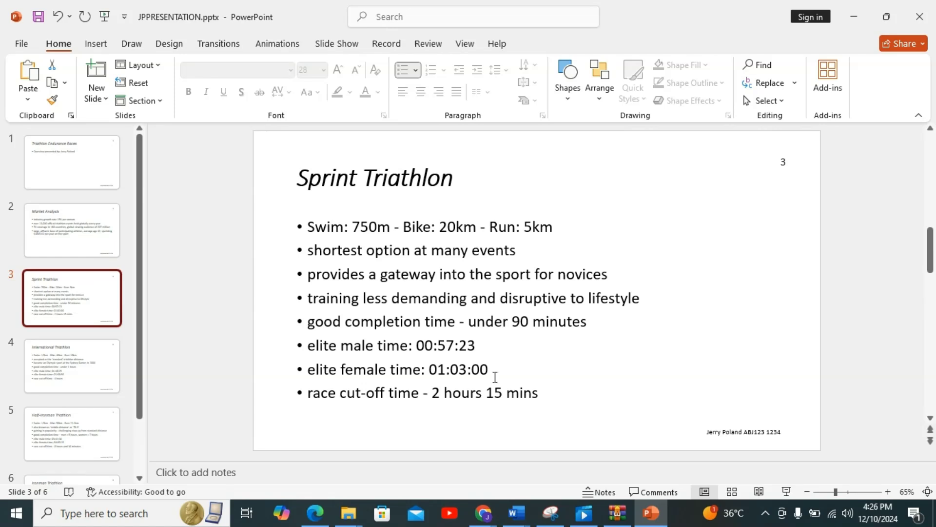
# Check question 28 in the exam paper, then open J2121PARTAKE.csv from the resource folder in Excel and dismiss the licence notice.
pyautogui.moveTo(323, 503)
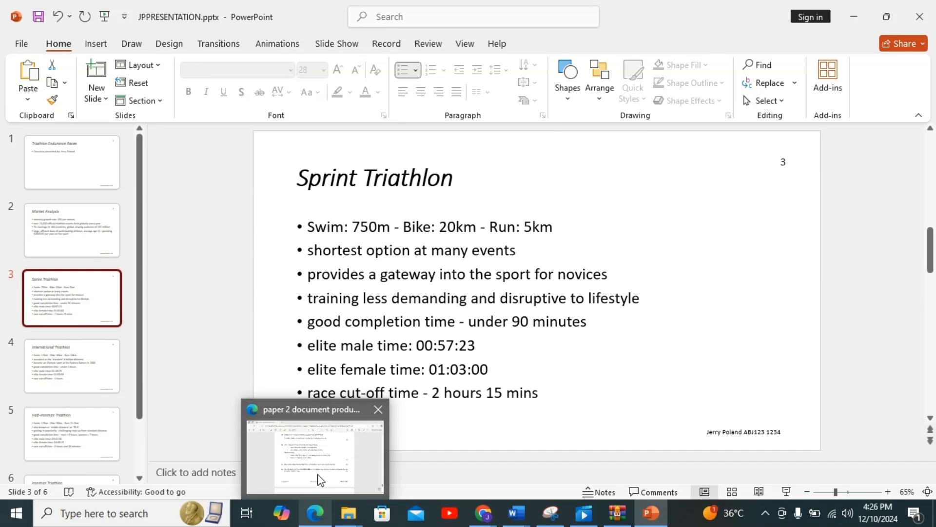
pyautogui.click(319, 476)
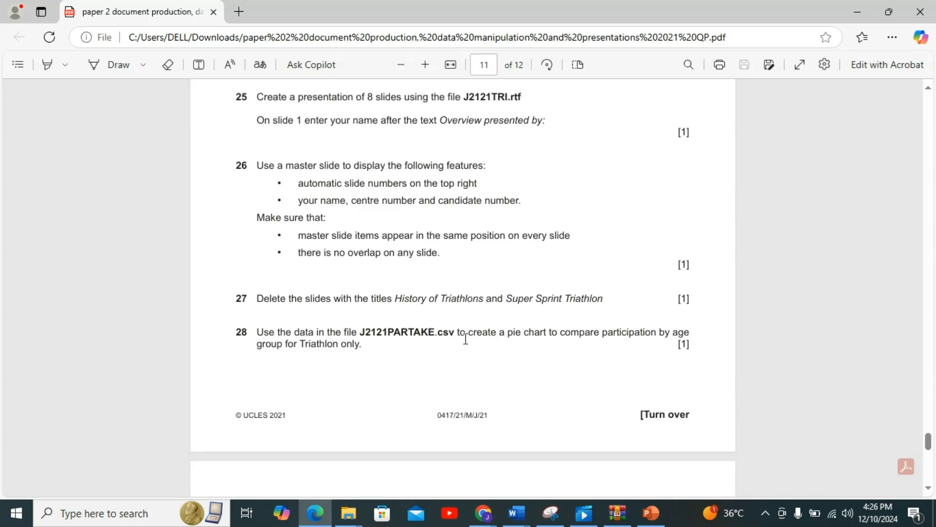
pyautogui.moveTo(363, 512)
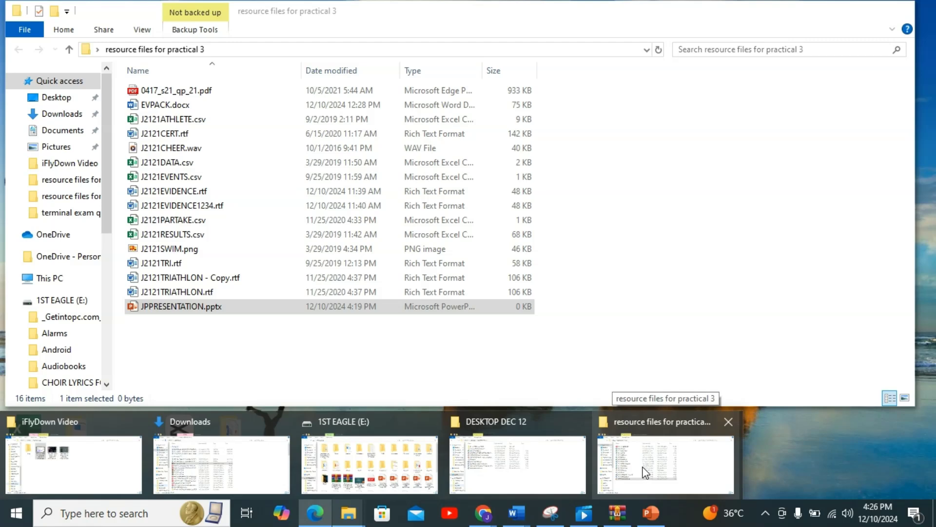
pyautogui.click(645, 471)
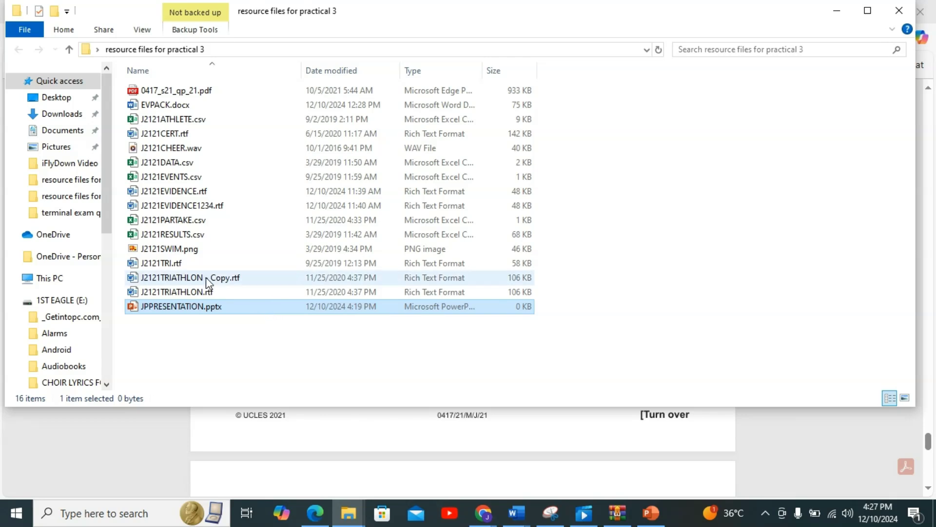
pyautogui.doubleClick(236, 220)
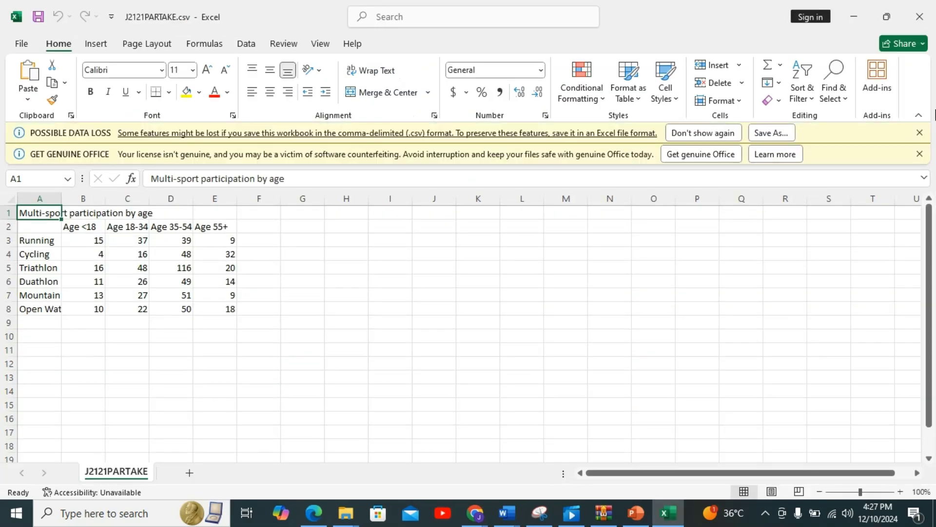
pyautogui.click(919, 153)
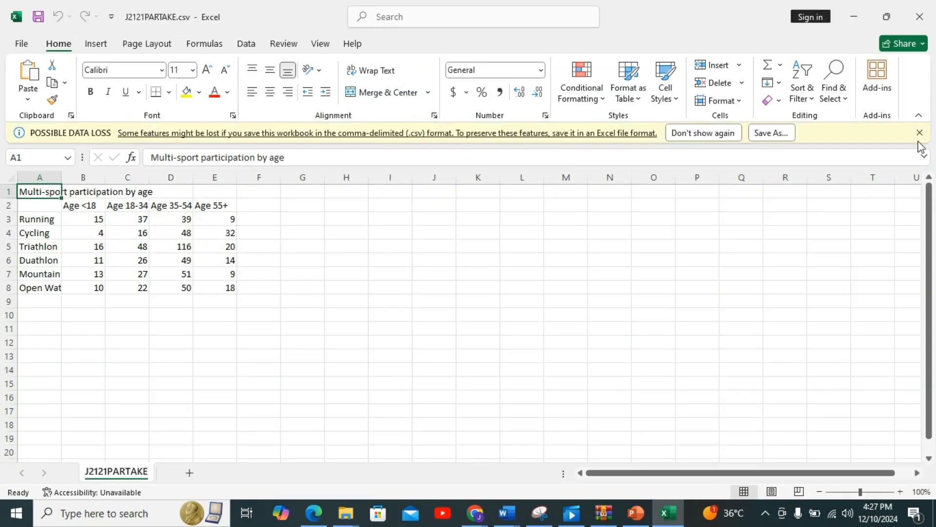
# Dismiss the data loss notice, reread question 28 in the exam paper, and return to J2121PARTAKE.csv in Excel.
pyautogui.click(919, 133)
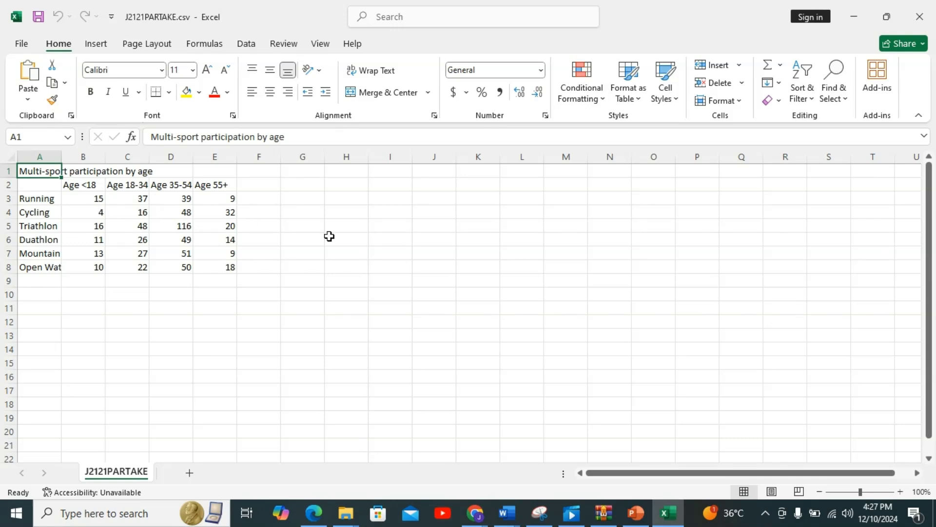
pyautogui.click(312, 514)
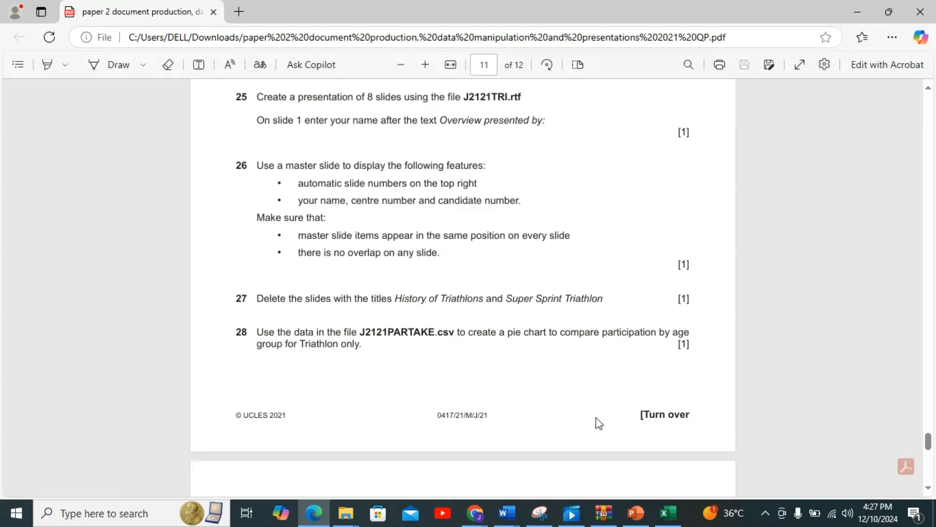
pyautogui.moveTo(661, 521)
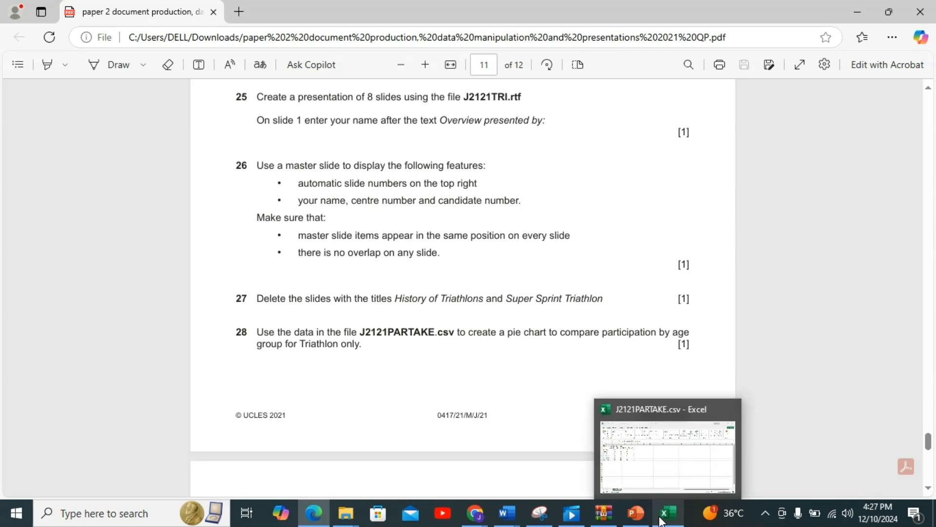
pyautogui.click(644, 482)
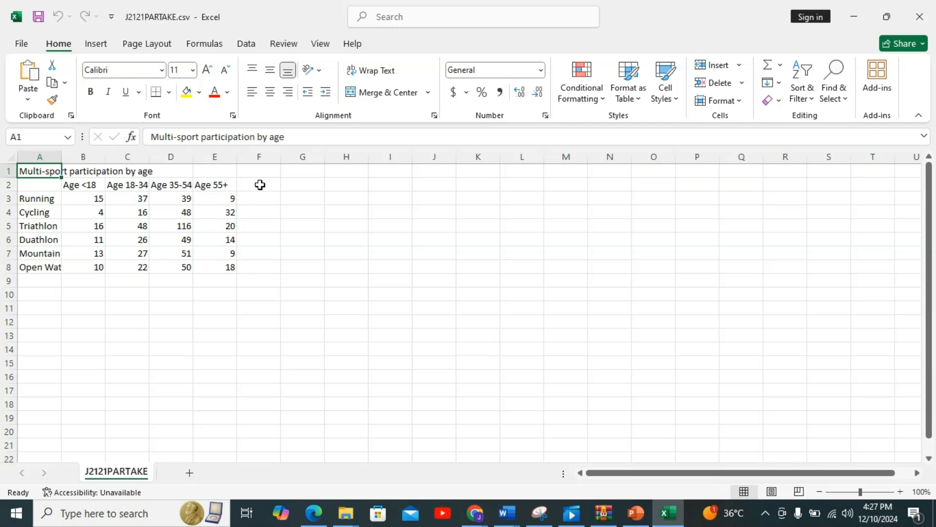
# Insert a 2-D pie chart from the age group headings in A2:E2 and the Triathlon row A5:E5.
pyautogui.click(2, 184)
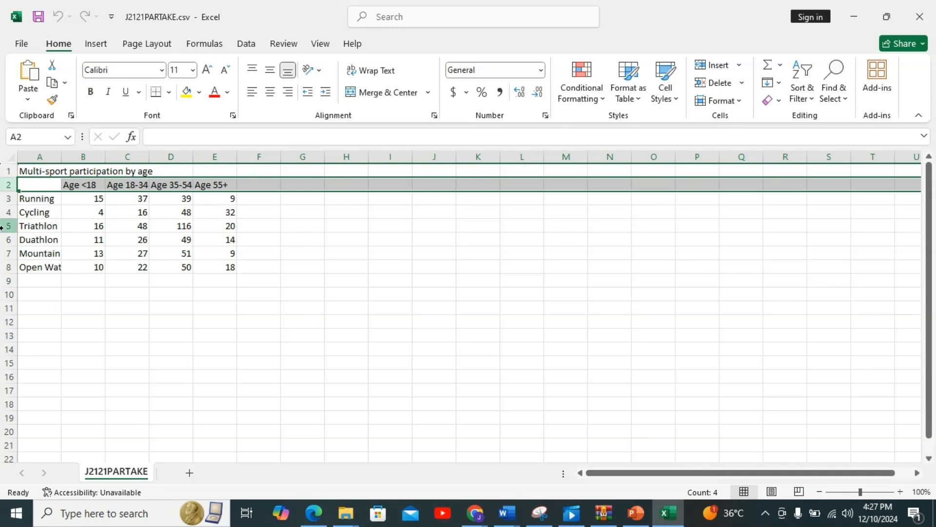
pyautogui.click(43, 185)
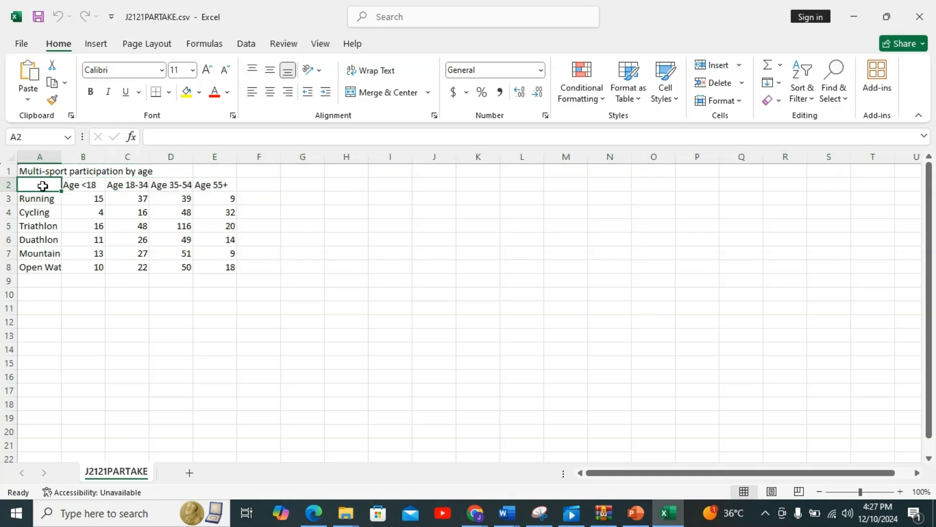
pyautogui.moveTo(43, 186); pyautogui.dragTo(220, 188)
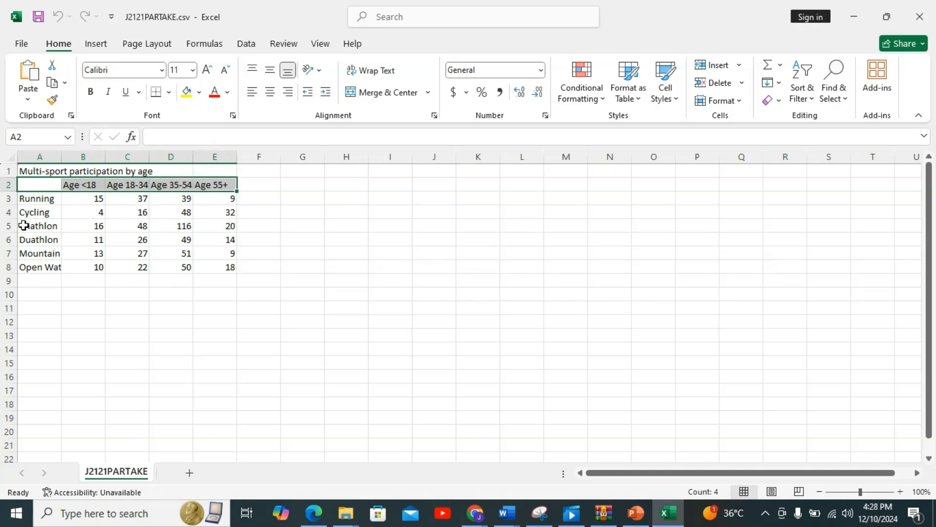
pyautogui.keyDown('ctrl'); pyautogui.moveTo(23, 225); pyautogui.dragTo(230, 226); pyautogui.keyUp('ctrl')
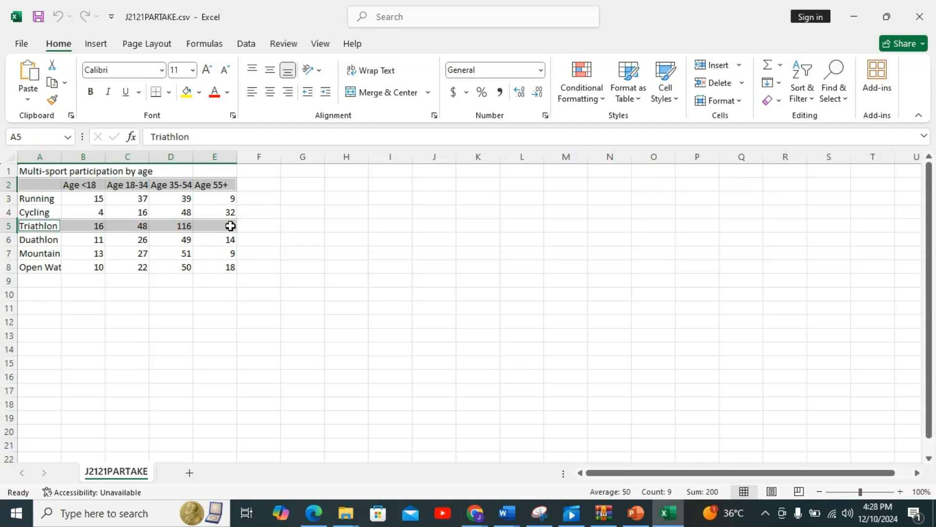
pyautogui.click(99, 48)
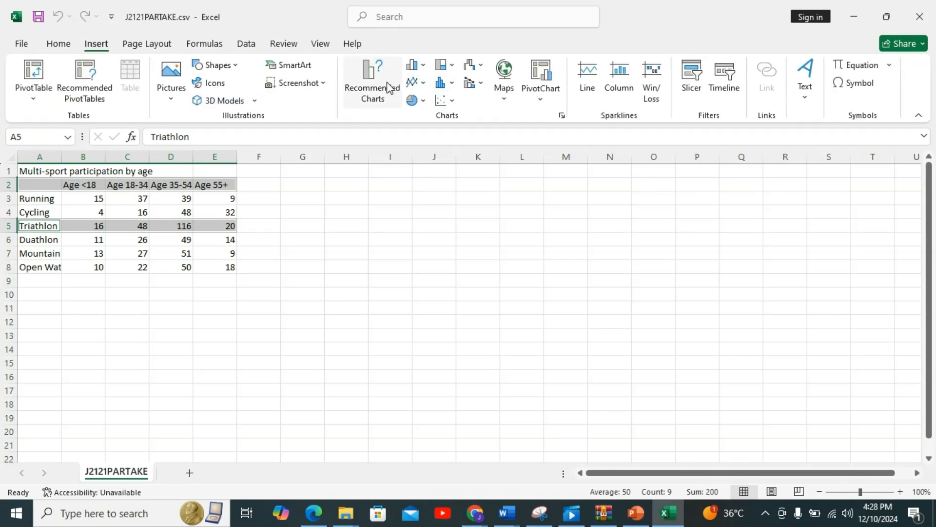
pyautogui.click(419, 105)
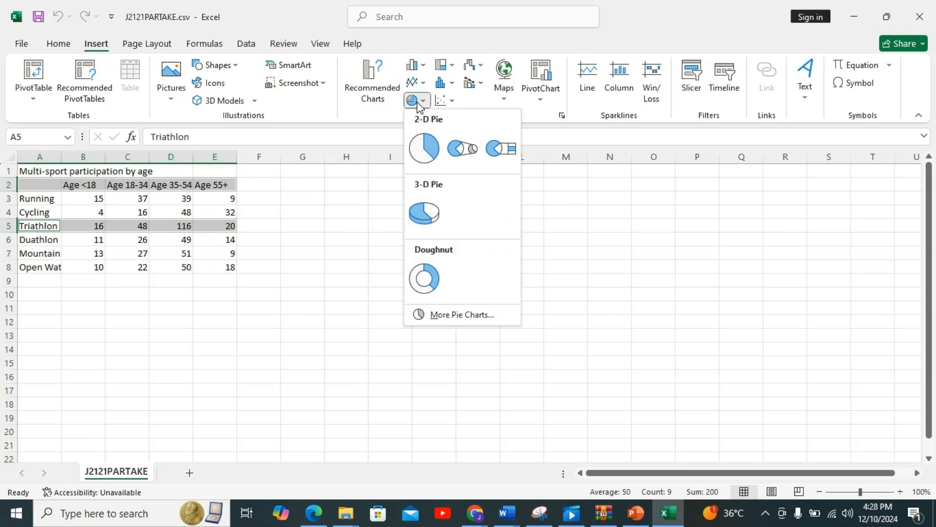
pyautogui.click(432, 156)
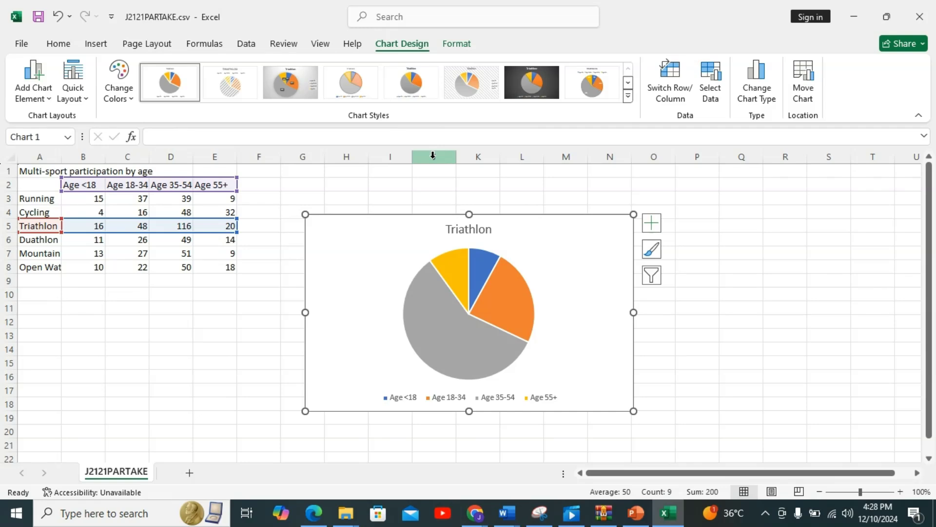
# Read questions 29 to 32 on page 12 of the exam paper, then switch back to the Excel workbook.
pyautogui.moveTo(315, 517)
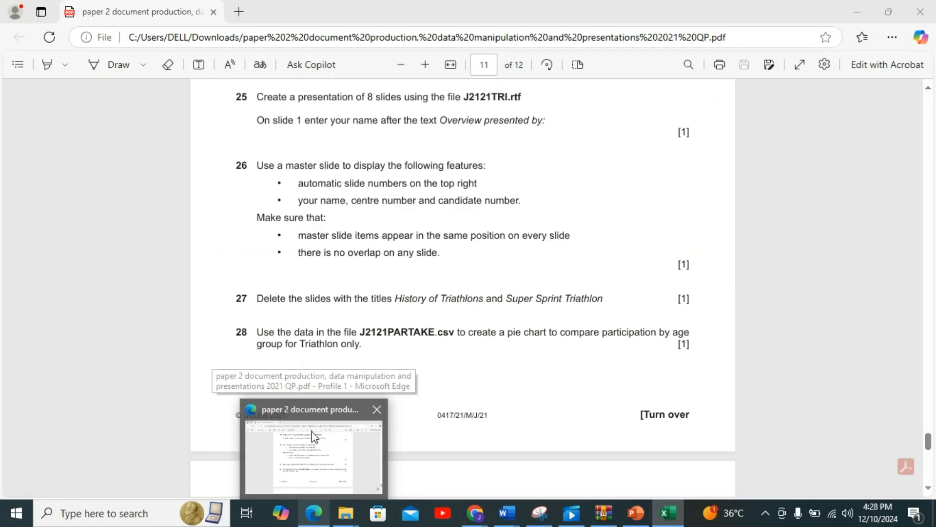
pyautogui.click(362, 426)
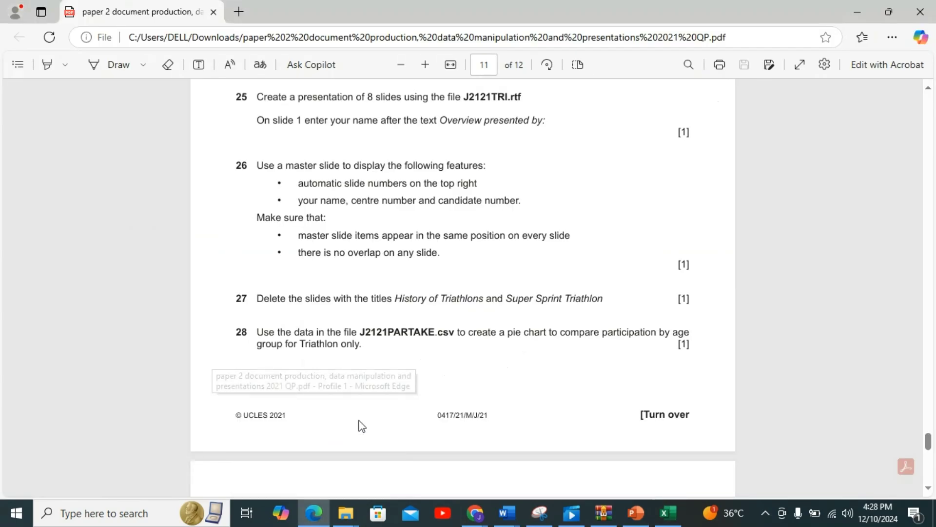
pyautogui.moveTo(929, 442); pyautogui.dragTo(930, 458)
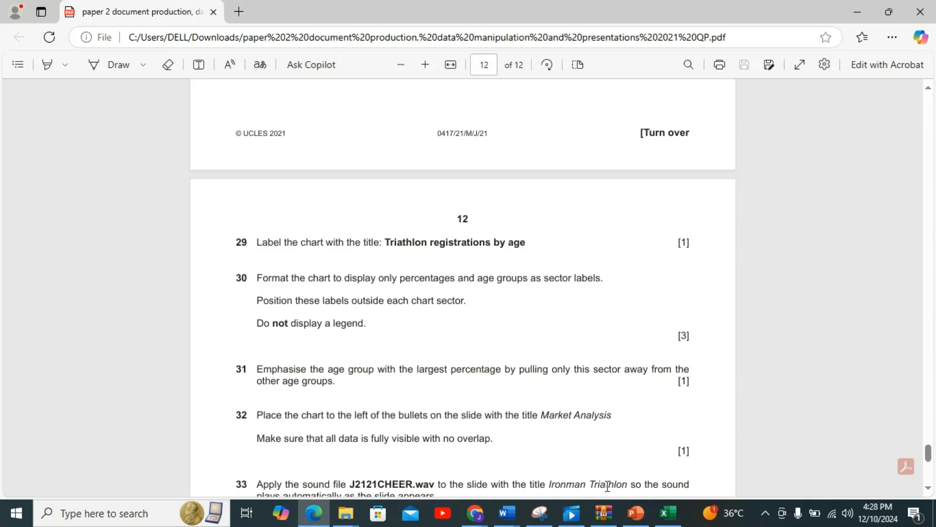
pyautogui.moveTo(669, 512)
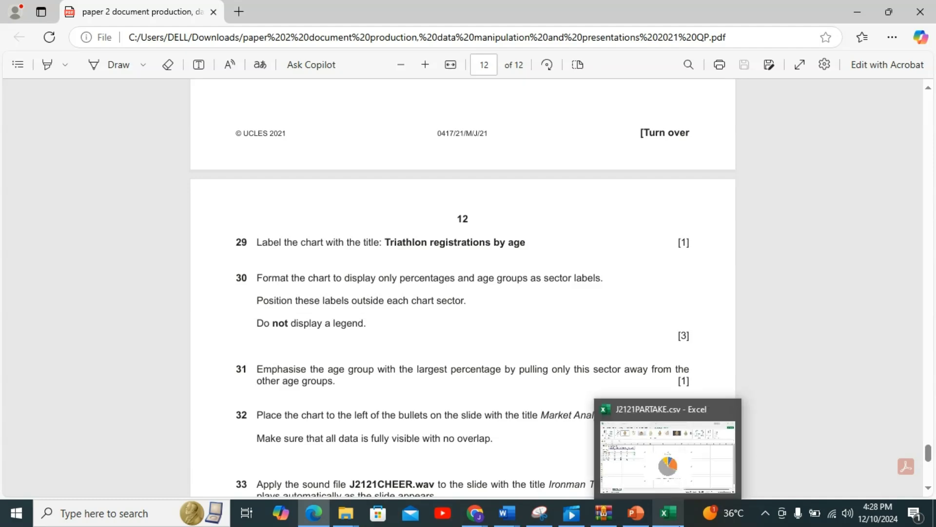
pyautogui.click(663, 463)
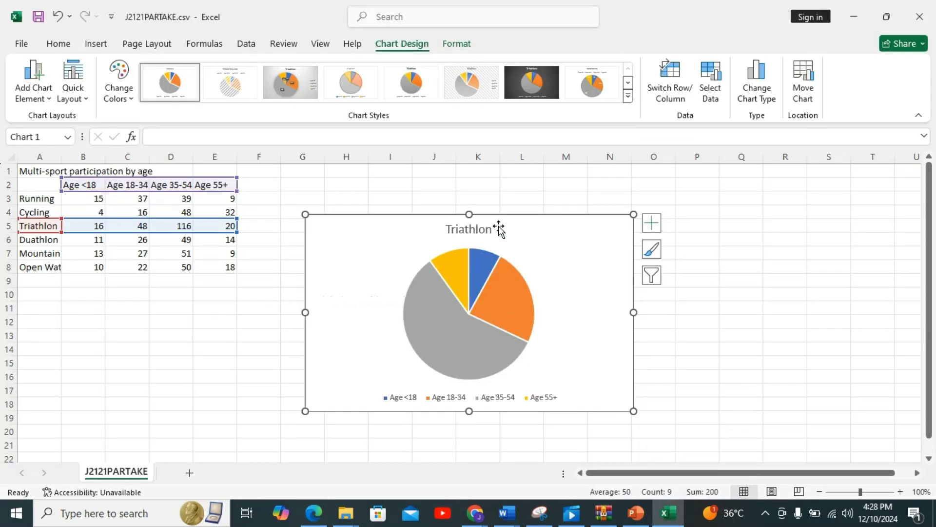
# Change the pie chart's title to "Triathlon registration by age".
pyautogui.click(652, 225)
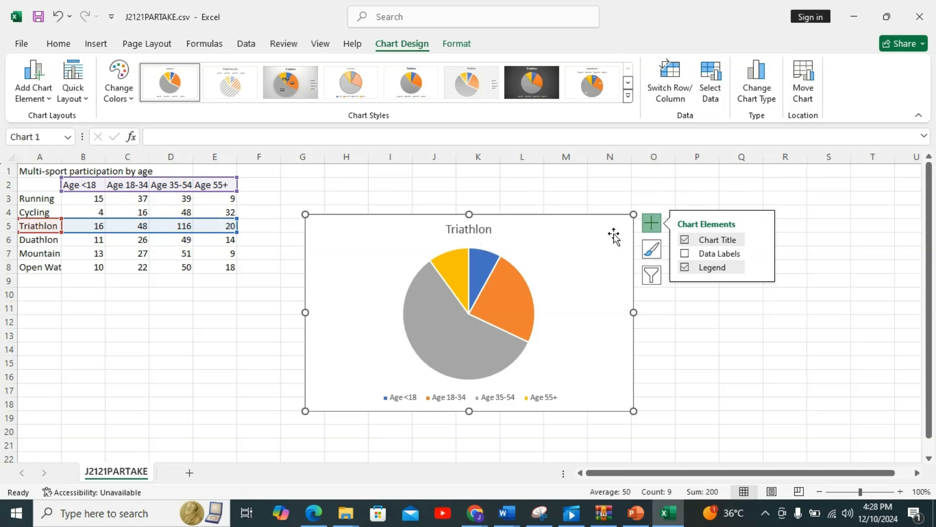
pyautogui.click(685, 240)
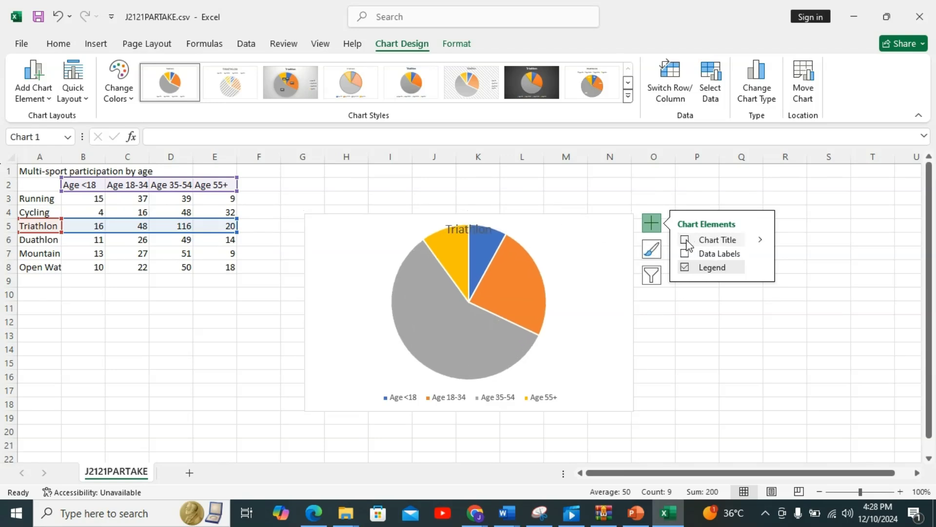
pyautogui.click(686, 241)
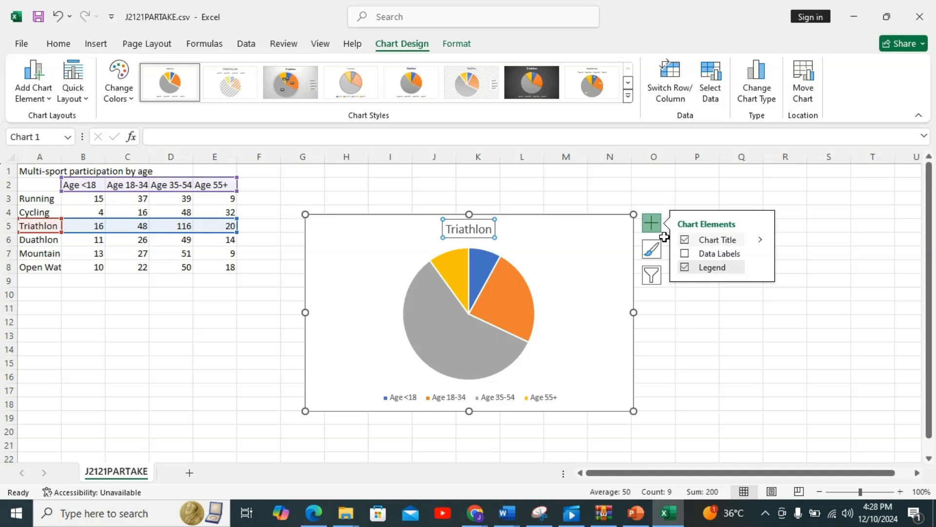
pyautogui.click(466, 227)
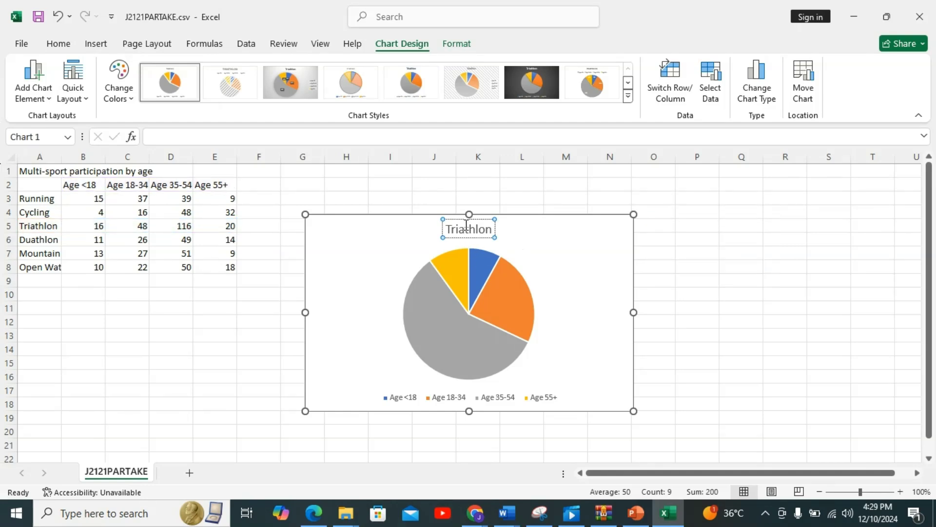
pyautogui.press('Right')
pyautogui.press('Right')
pyautogui.press('Right')
pyautogui.write('RE')
pyautogui.write('regis')
pyautogui.write('tr')
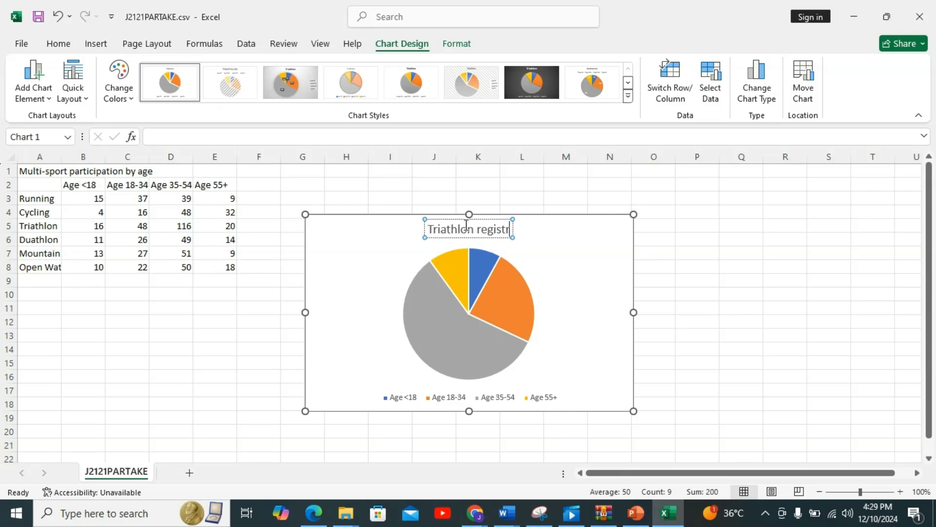
pyautogui.write('ation by agee')
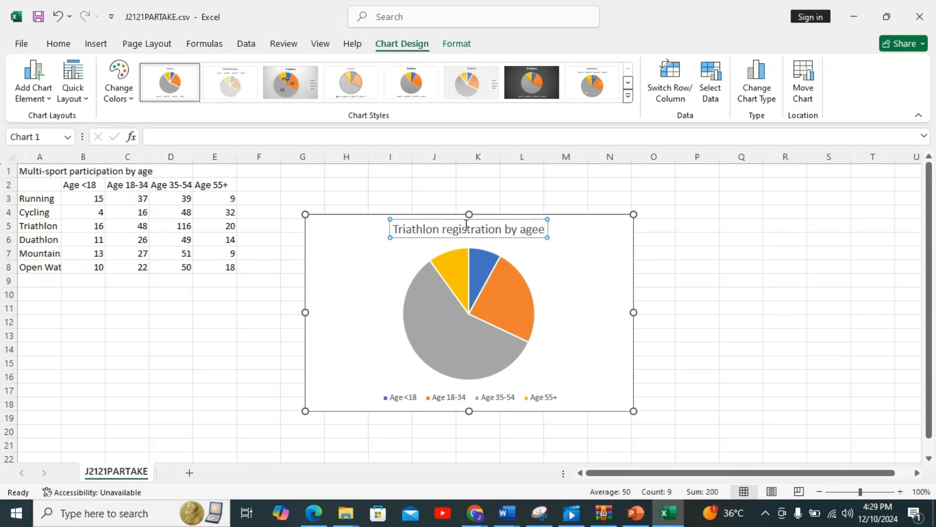
pyautogui.press('BackSpace')
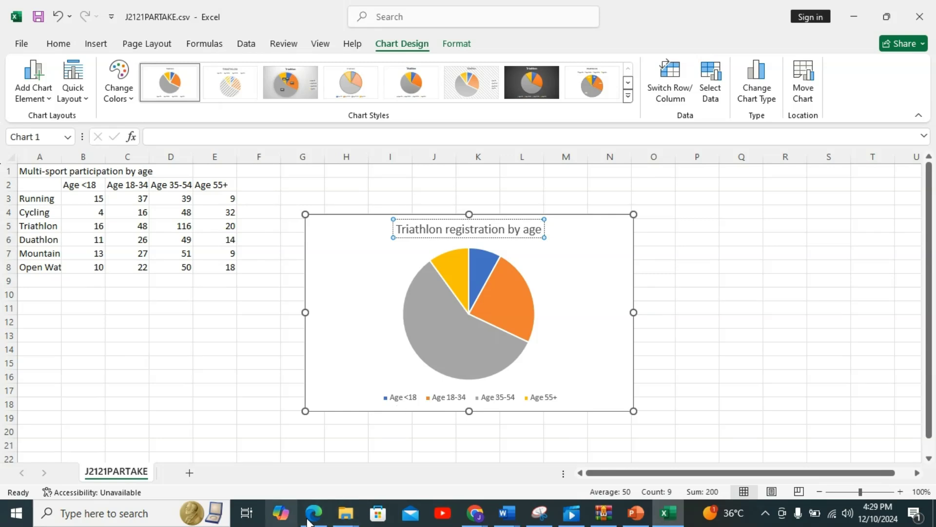
# Check question 30 in the exam paper for the sector label and legend requirements, then return to Excel.
pyautogui.moveTo(314, 513)
pyautogui.click(326, 441)
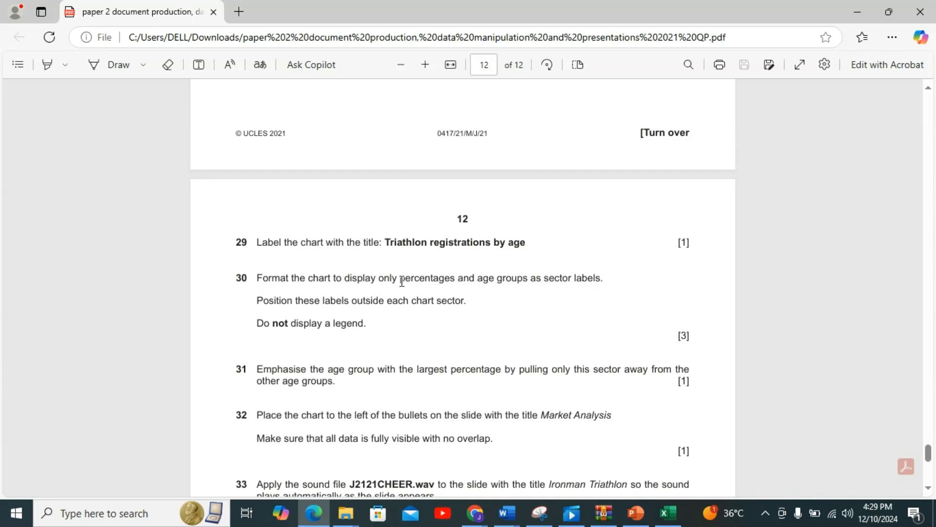
pyautogui.moveTo(671, 523)
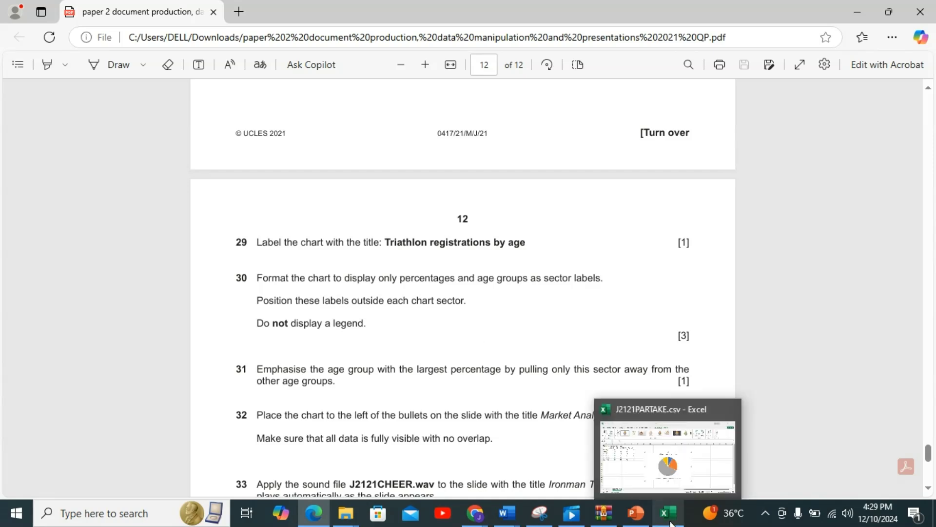
pyautogui.click(651, 484)
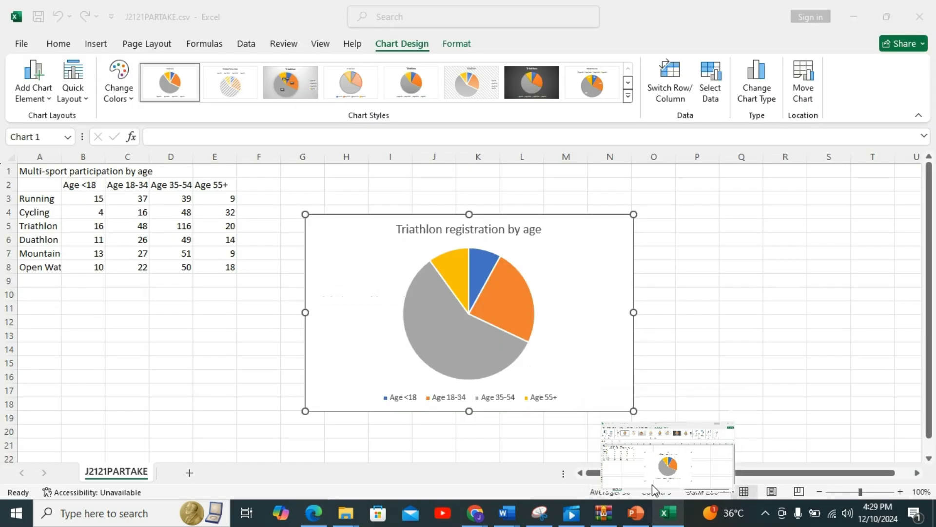
# Remove the legend from the Triathlon pie chart.
pyautogui.click(624, 233)
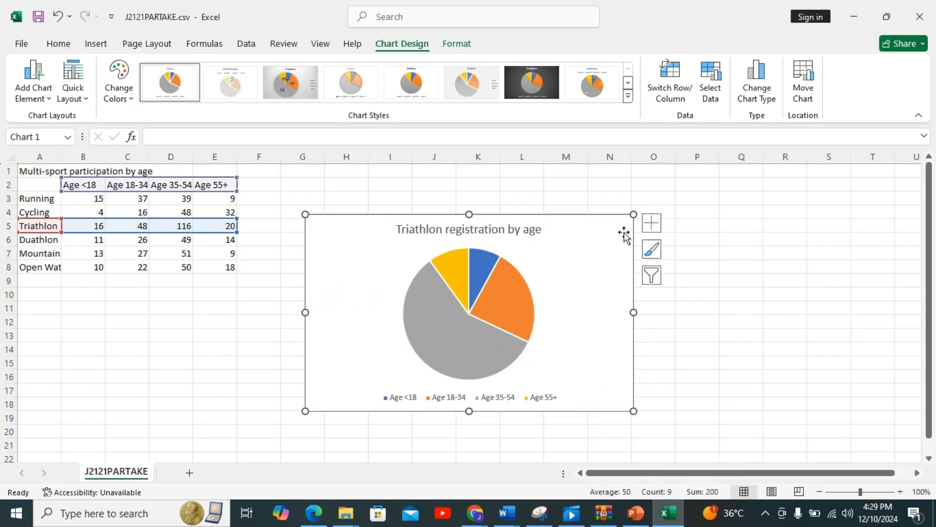
pyautogui.click(659, 229)
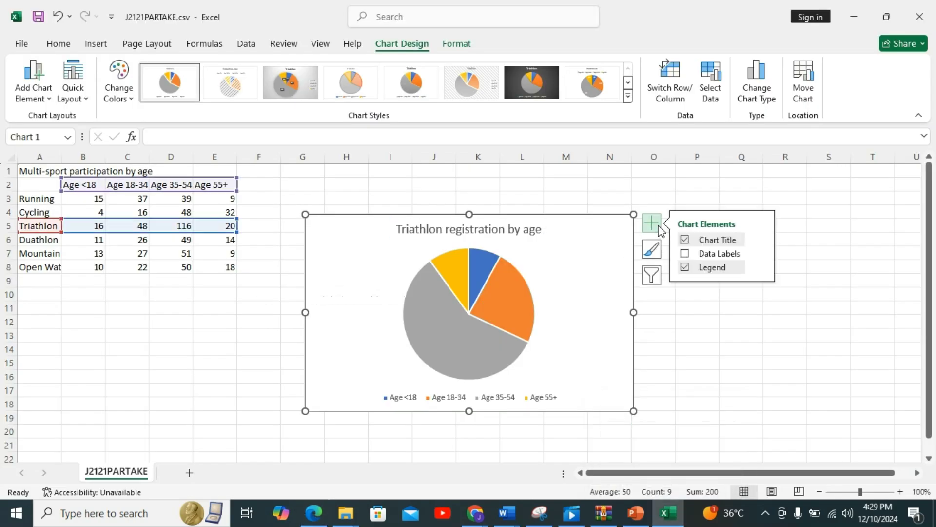
pyautogui.click(685, 269)
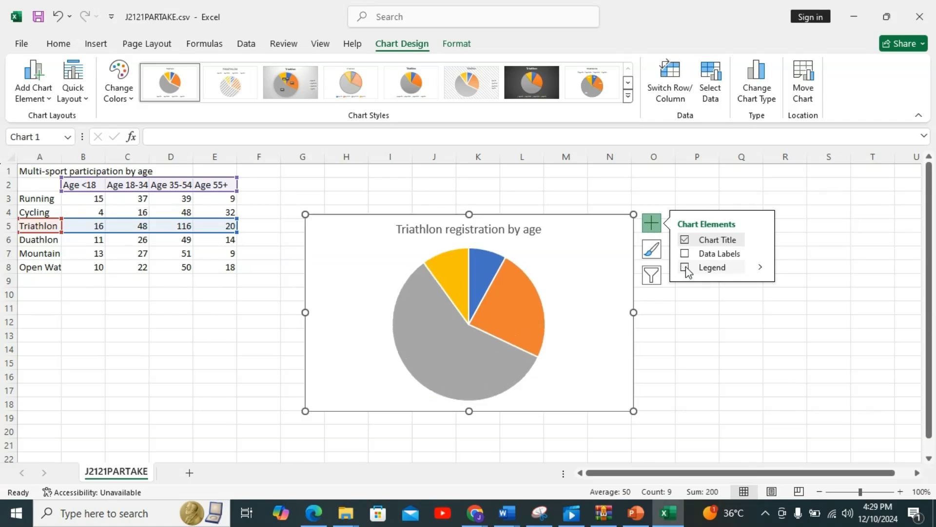
pyautogui.click(686, 268)
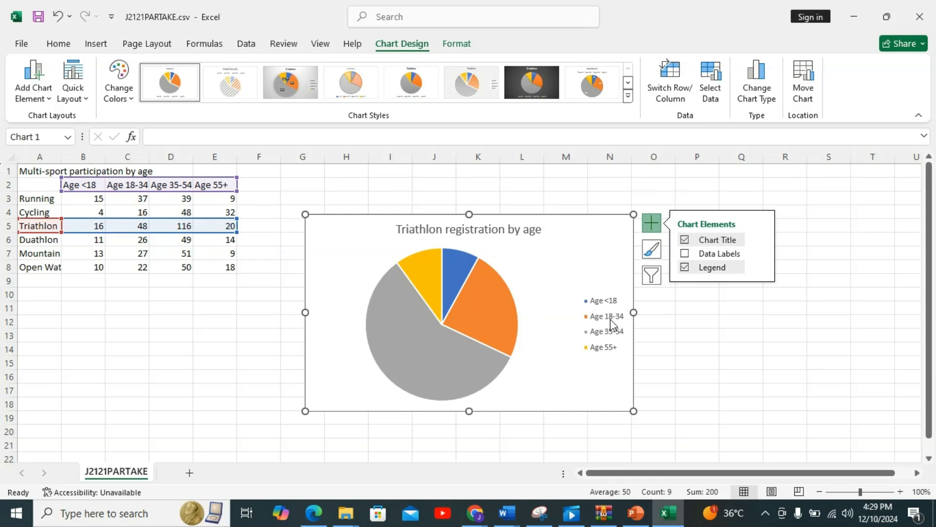
pyautogui.click(686, 268)
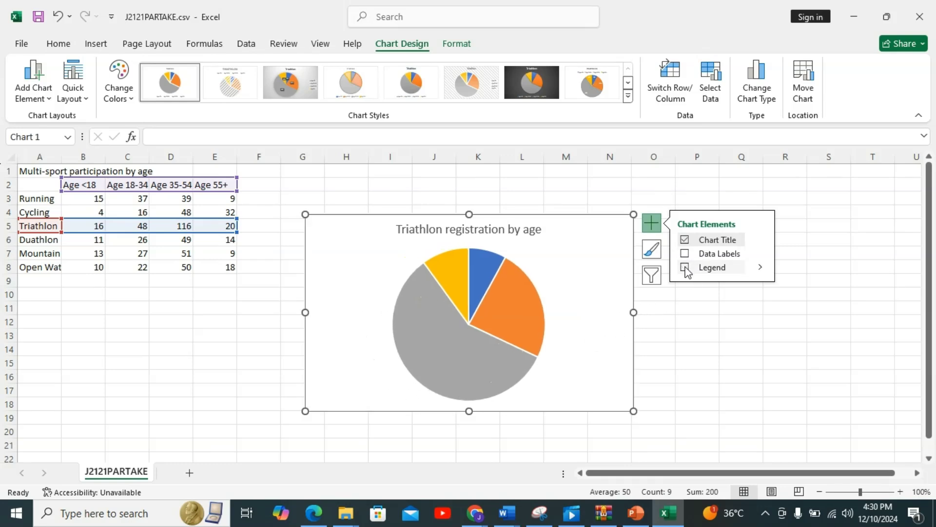
# Add outside-end data labels to the Triathlon pie chart showing only the category name and percentage.
pyautogui.click(685, 254)
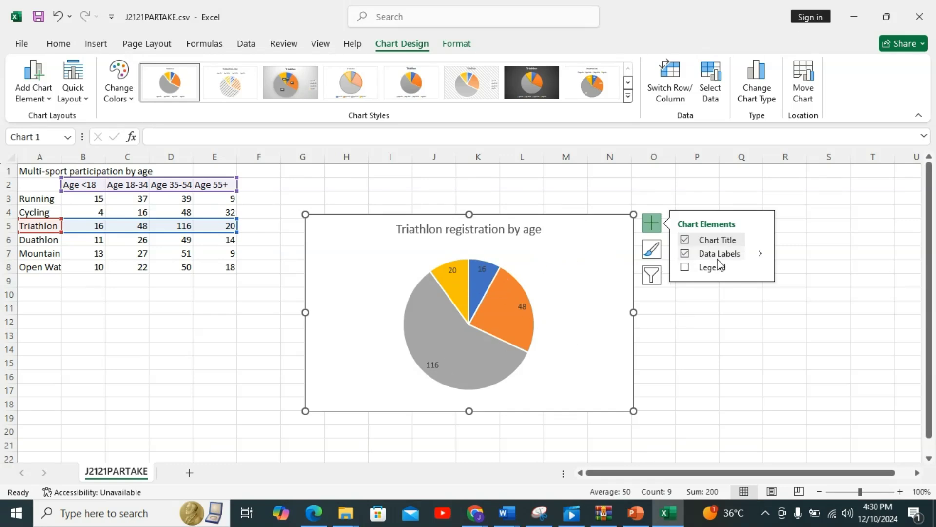
pyautogui.click(761, 254)
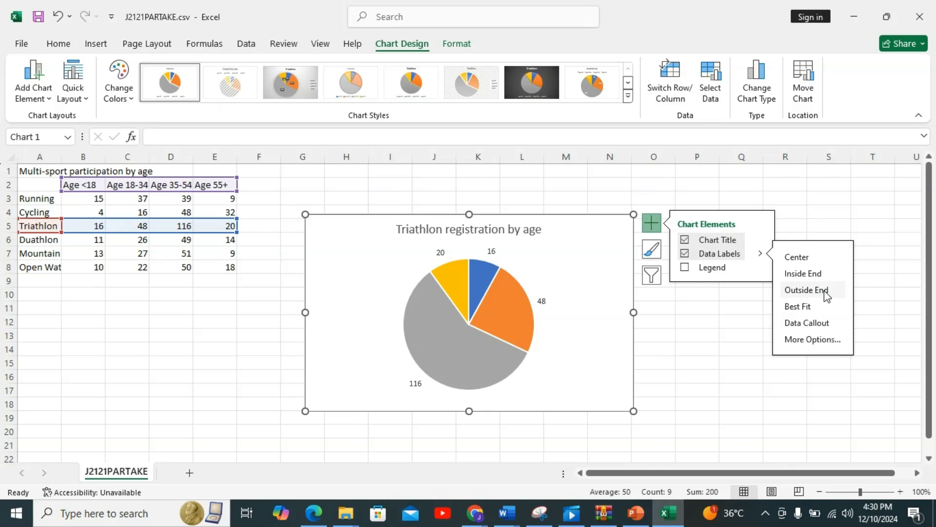
pyautogui.click(826, 340)
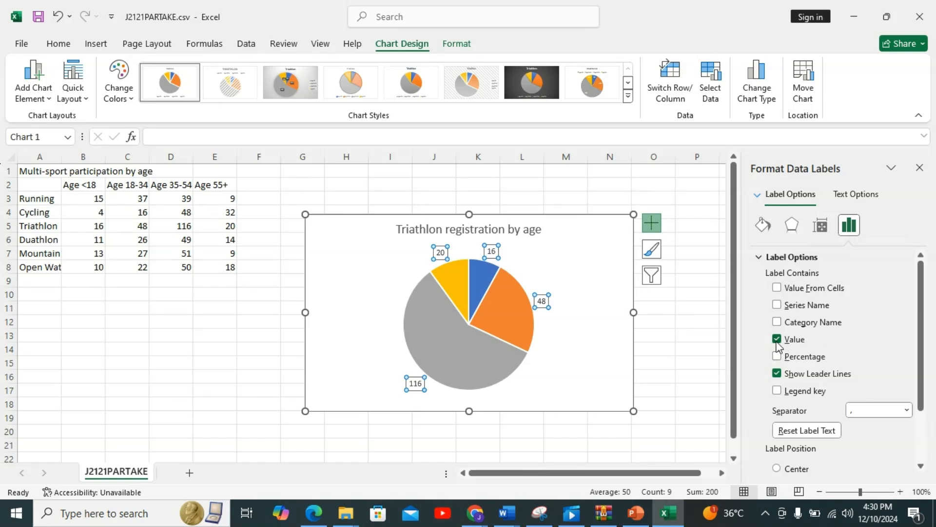
pyautogui.click(778, 339)
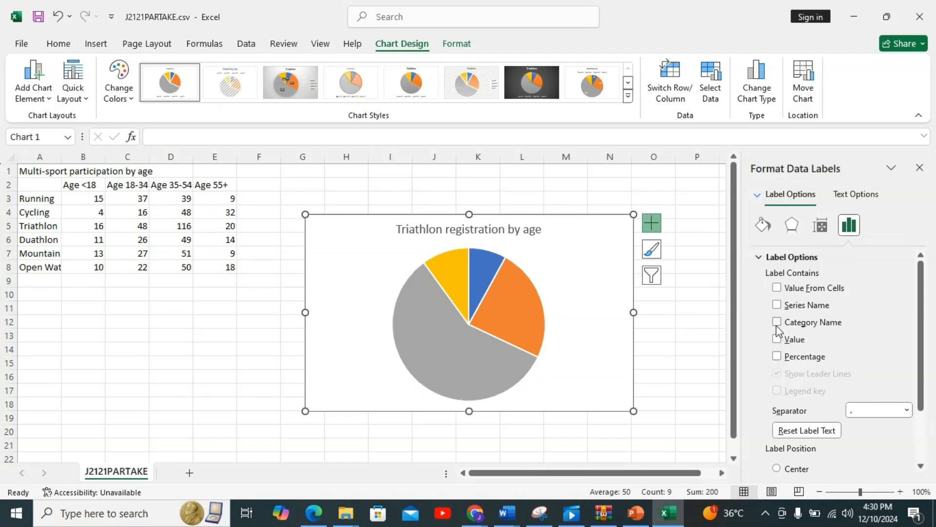
pyautogui.click(778, 323)
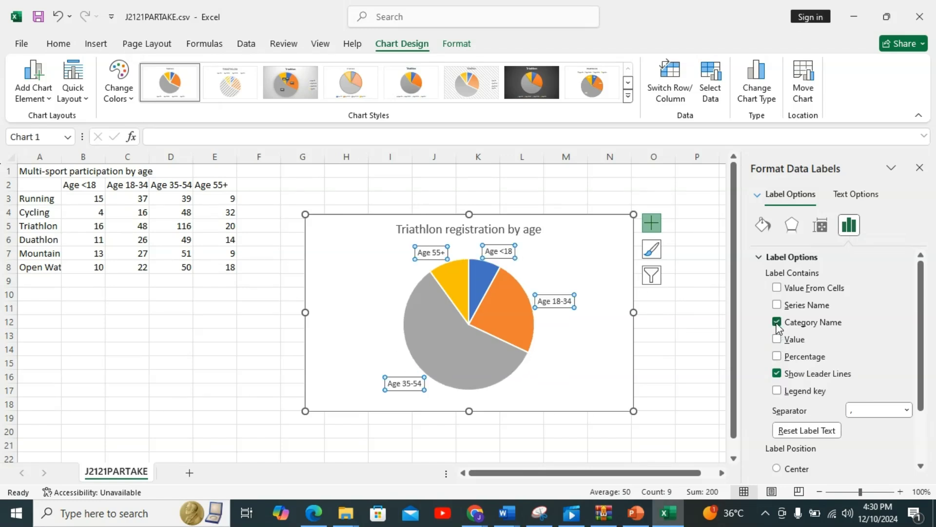
pyautogui.click(777, 356)
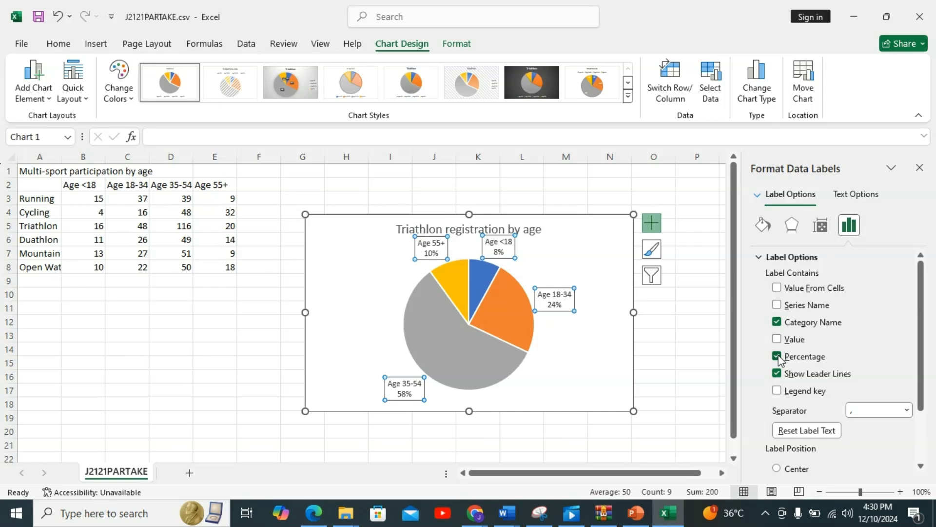
pyautogui.click(694, 350)
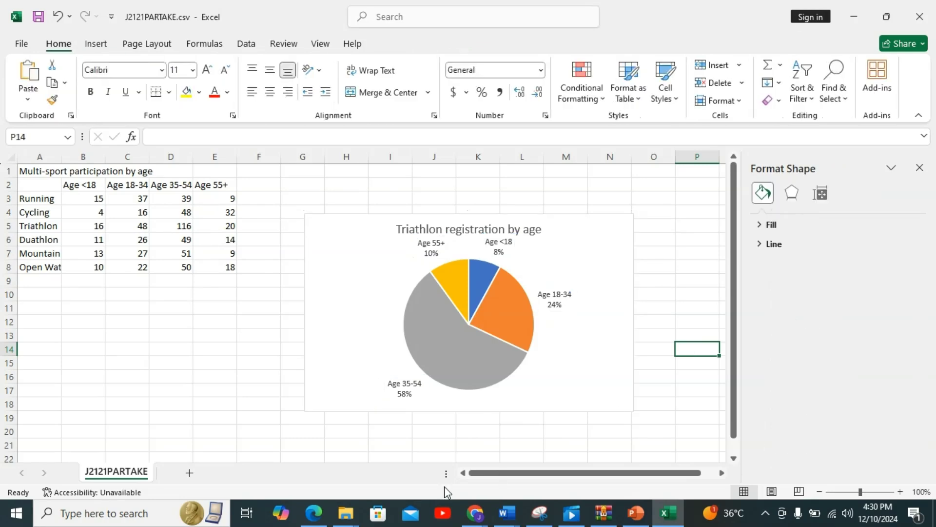
# Check question 31 in the exam paper for how to emphasise the largest age group, then return to the Excel workbook.
pyautogui.moveTo(318, 516)
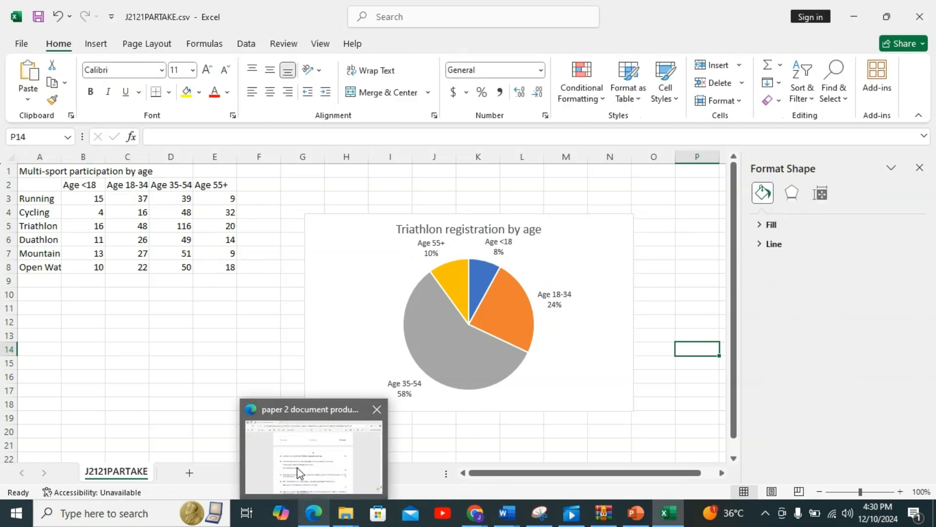
pyautogui.click(297, 467)
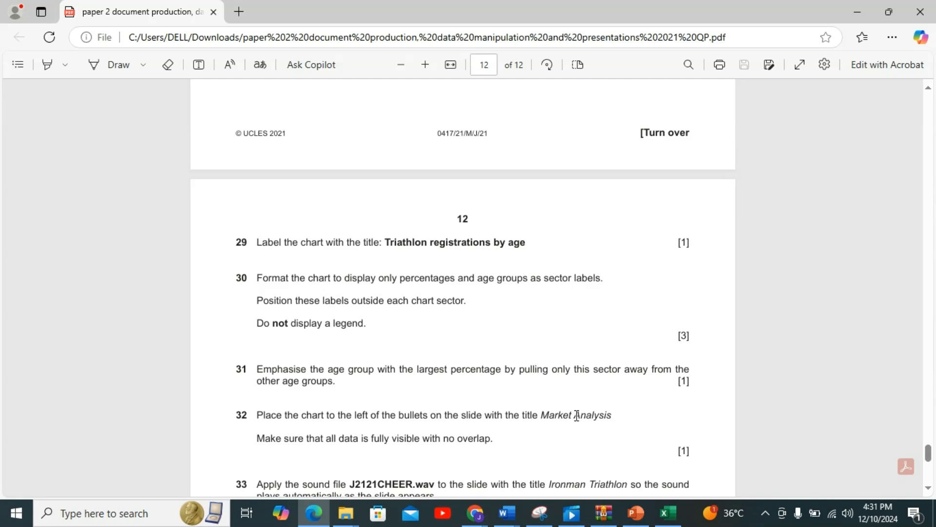
pyautogui.moveTo(669, 518)
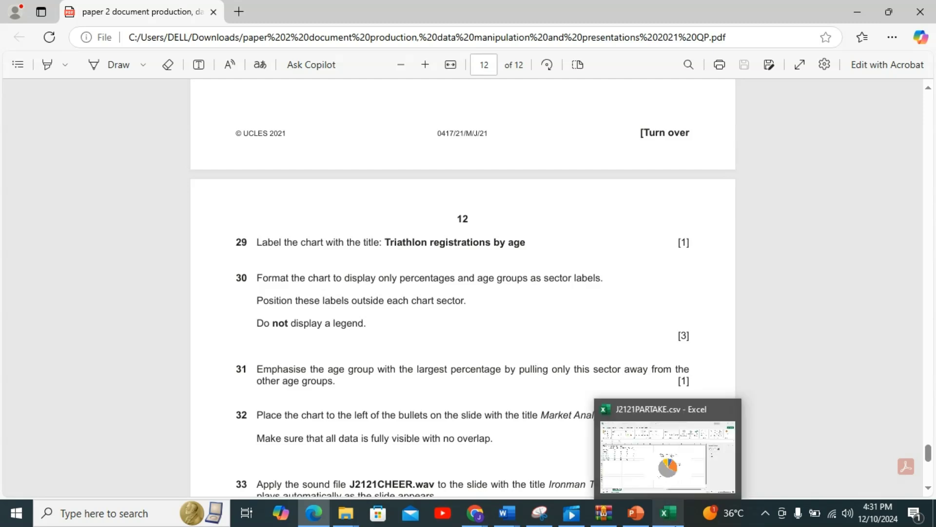
pyautogui.click(639, 484)
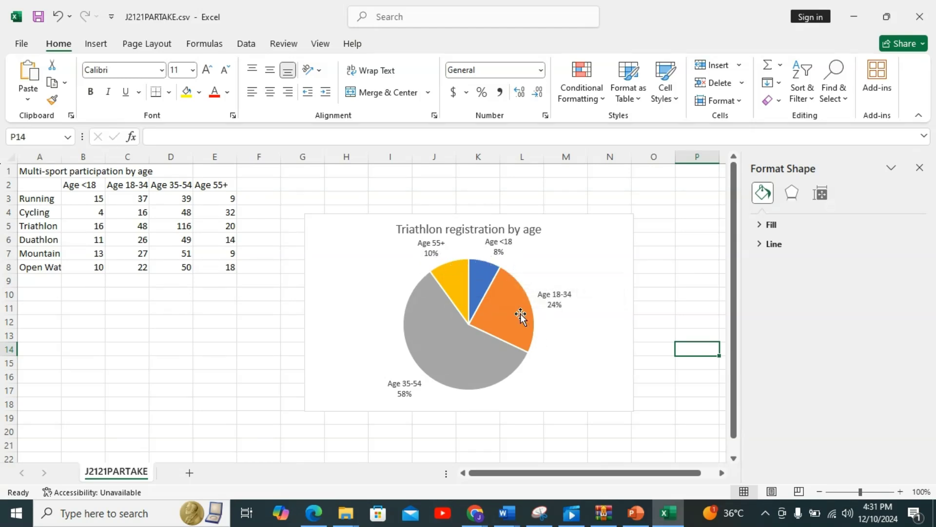
# Pull only the Age 35-54 sector away from the rest of the pie, with a point explosion of about 26%.
pyautogui.moveTo(417, 370)
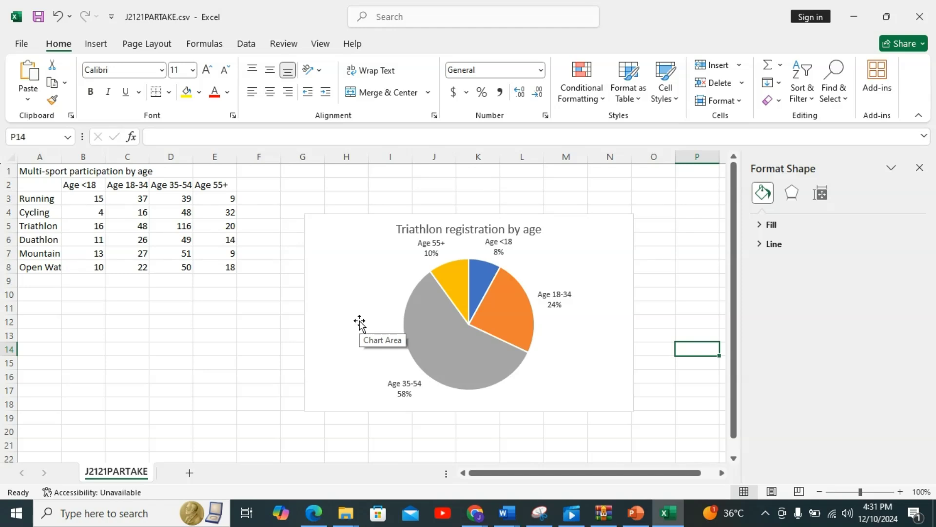
pyautogui.moveTo(455, 337)
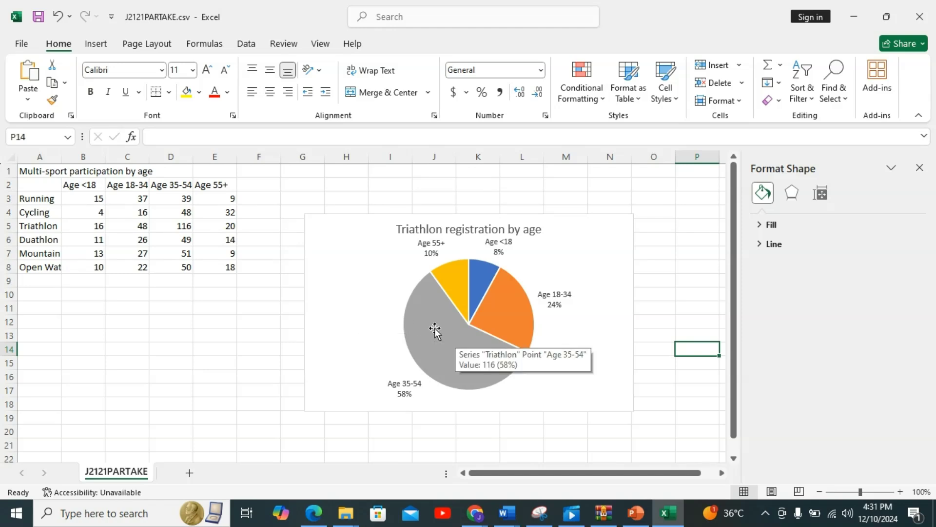
pyautogui.click(456, 361)
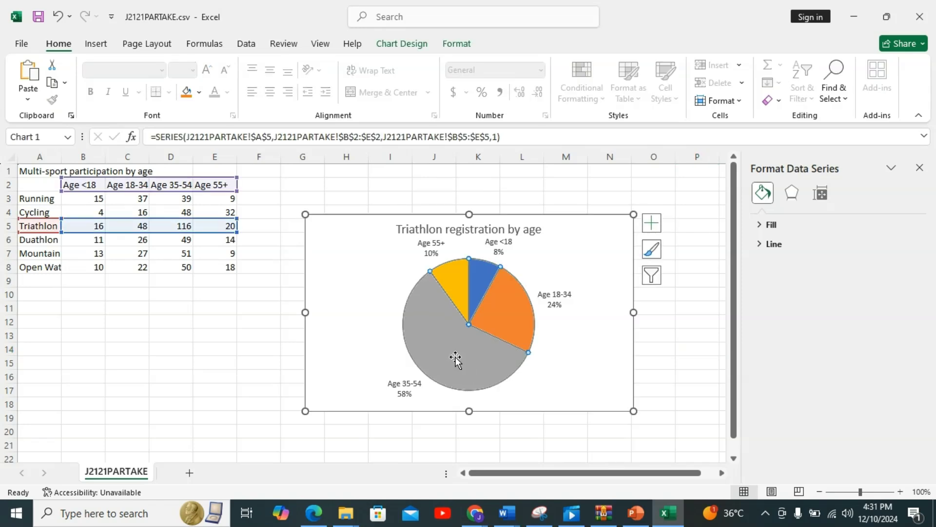
pyautogui.click(456, 361)
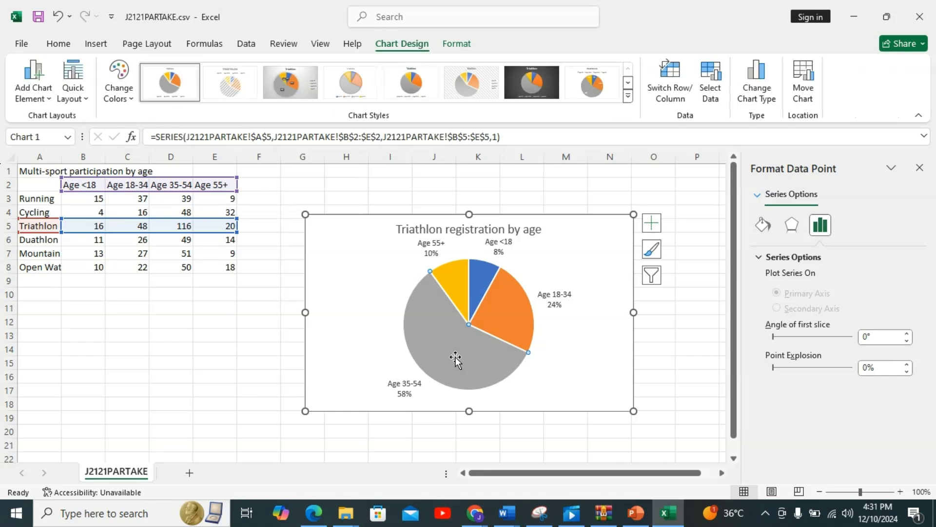
pyautogui.moveTo(455, 357); pyautogui.dragTo(446, 382)
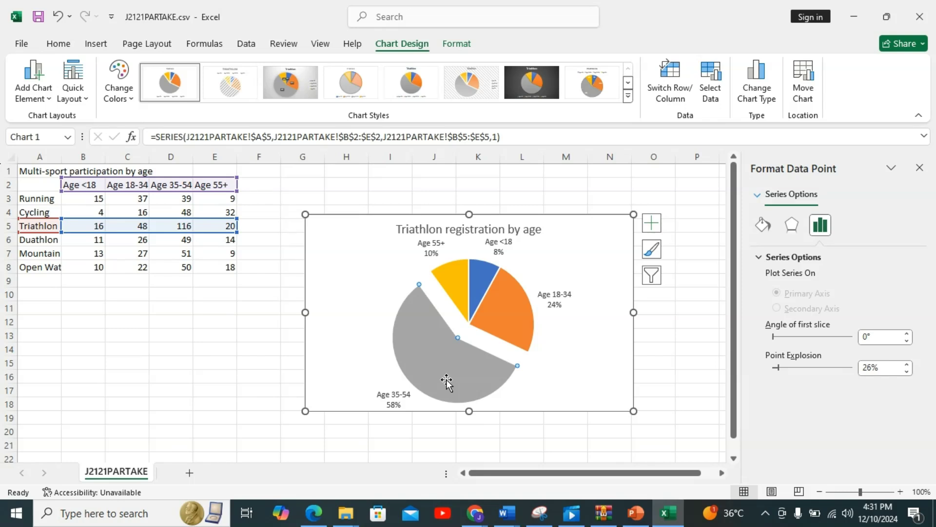
# Read question 32 in the exam paper about placing the chart, then return to the Excel workbook.
pyautogui.click(322, 503)
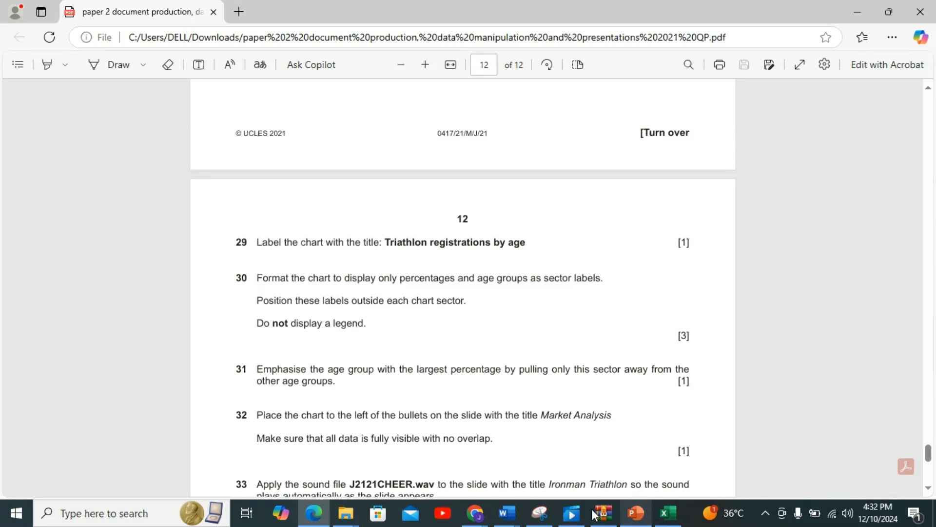
pyautogui.moveTo(573, 517)
pyautogui.moveTo(676, 519)
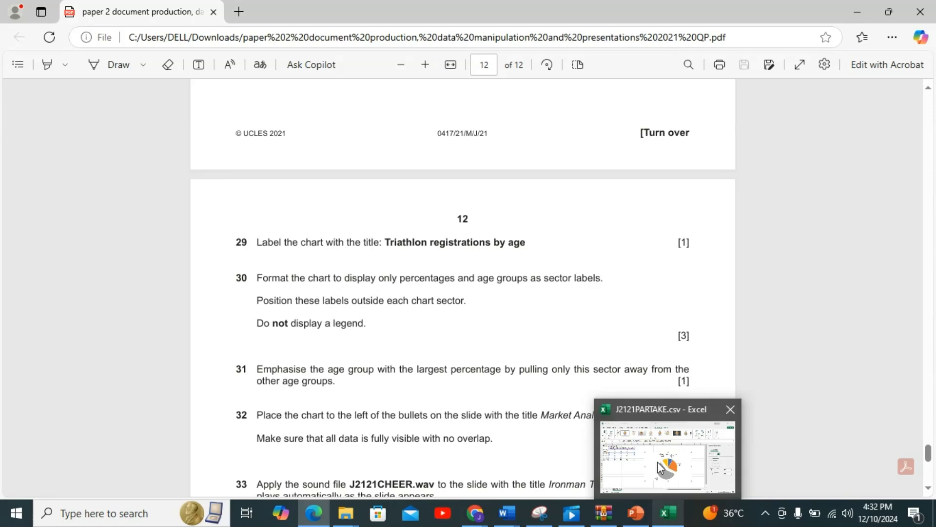
pyautogui.click(645, 452)
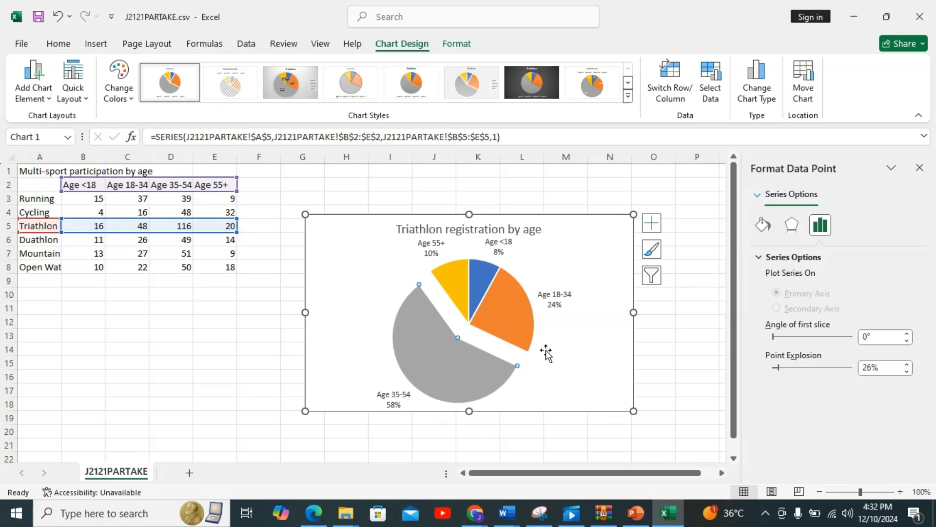
# Copy the whole Triathlon pie chart and switch to JPPRESENTATION.pptx in PowerPoint.
pyautogui.rightClick(589, 229)
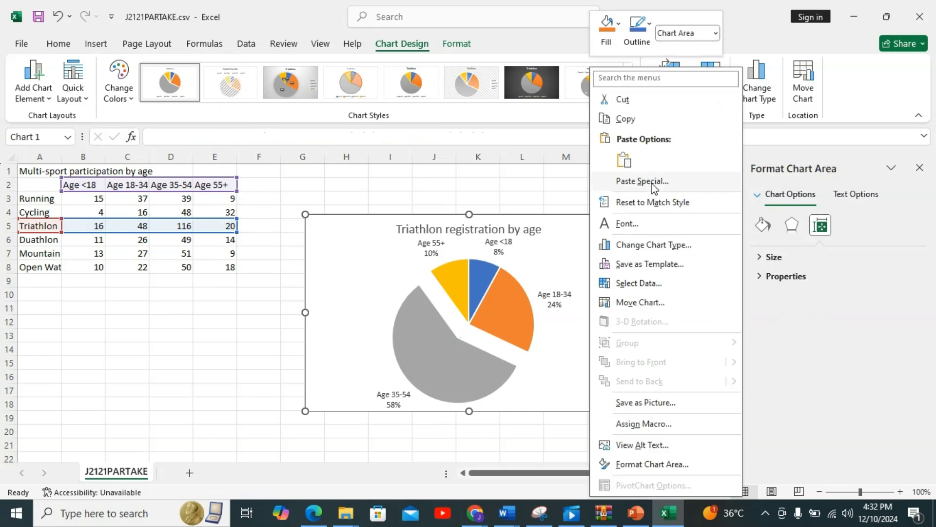
pyautogui.click(648, 126)
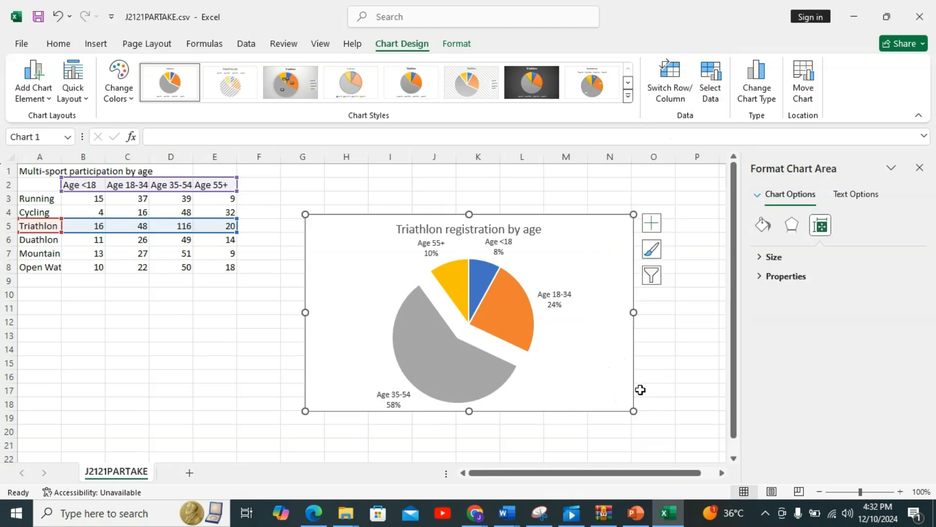
pyautogui.moveTo(665, 519)
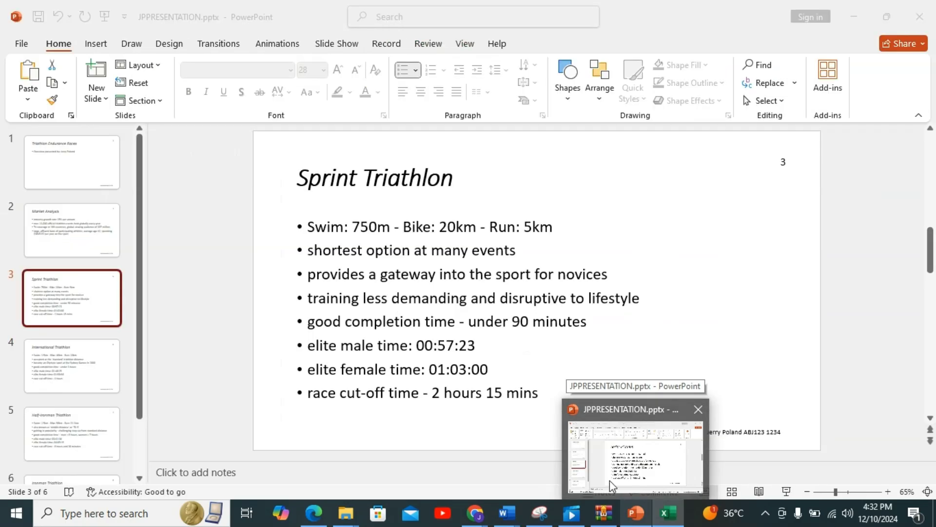
pyautogui.click(610, 480)
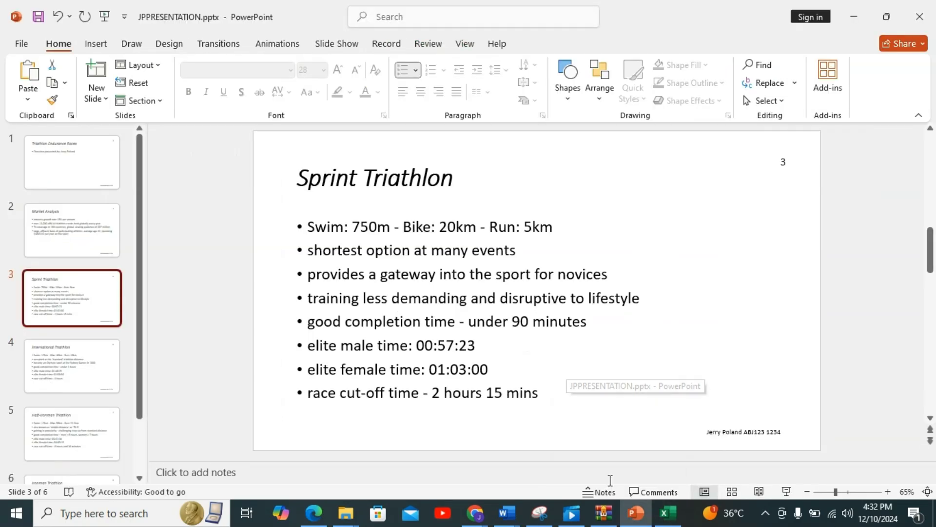
# Recheck question 32 in the exam paper for the title of the chart's target slide, then return to PowerPoint.
pyautogui.click(316, 517)
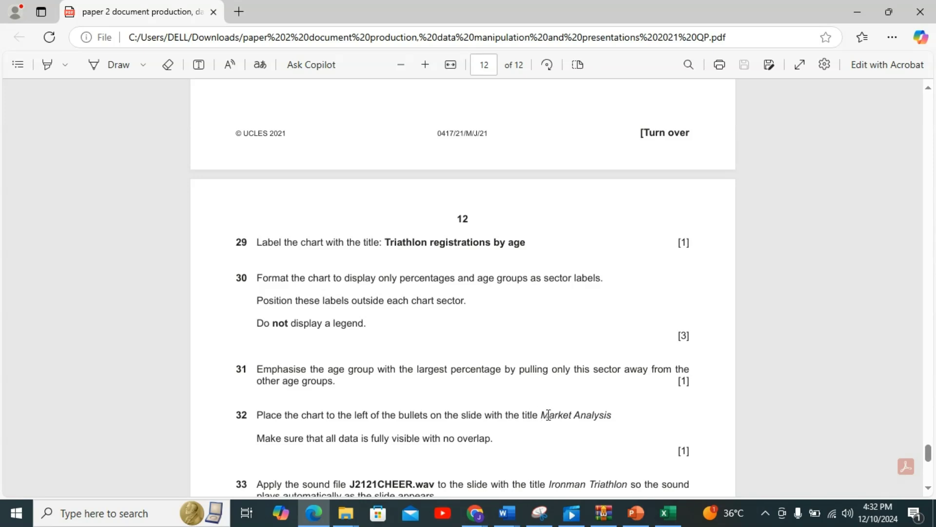
pyautogui.moveTo(645, 524)
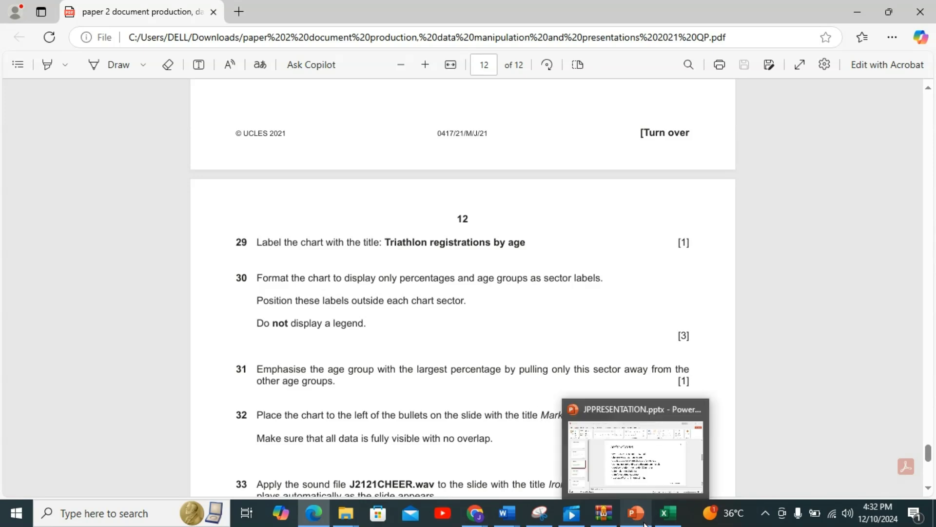
pyautogui.click(619, 474)
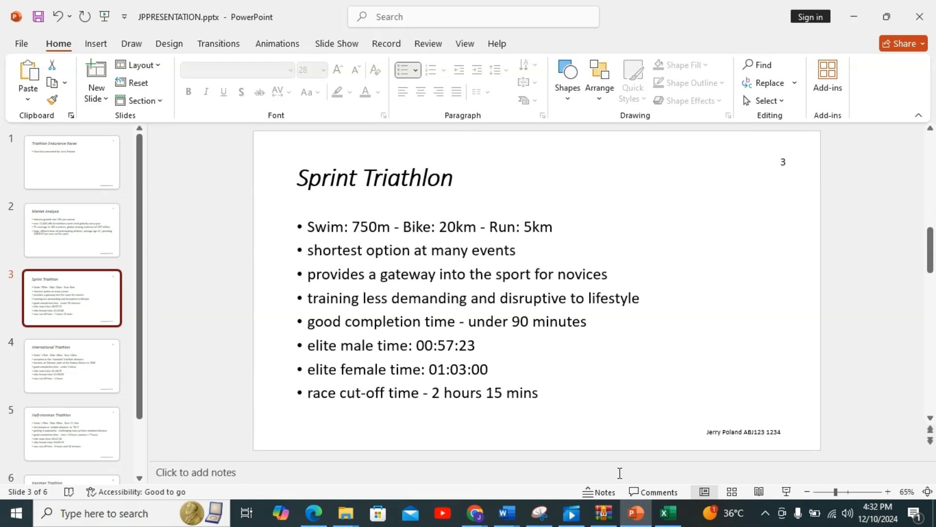
# On the Market Analysis slide, narrow the bullet text box to the right half to free space for the chart.
pyautogui.click(75, 218)
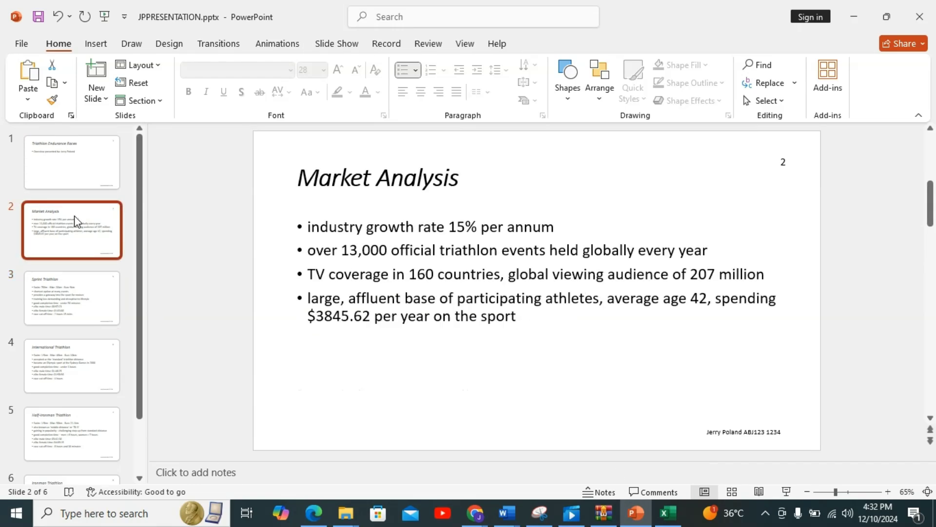
pyautogui.click(314, 239)
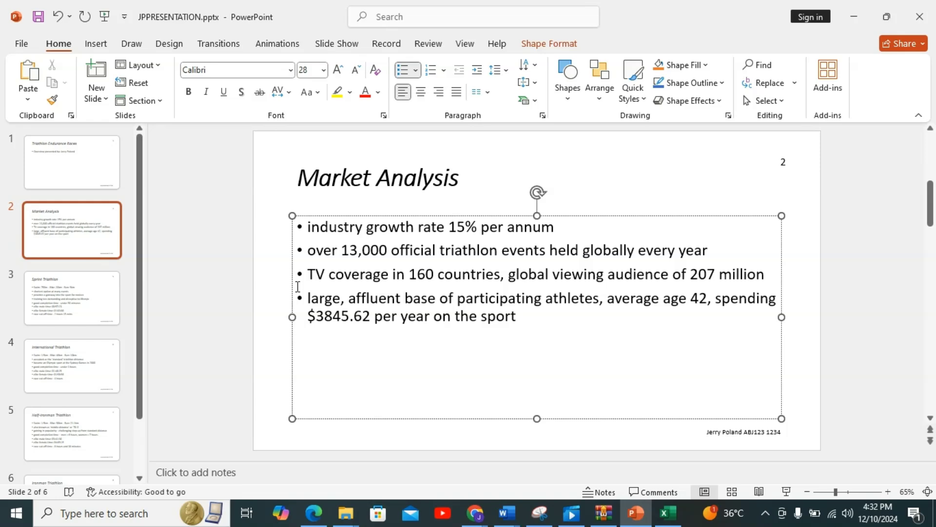
pyautogui.moveTo(294, 317); pyautogui.dragTo(536, 312)
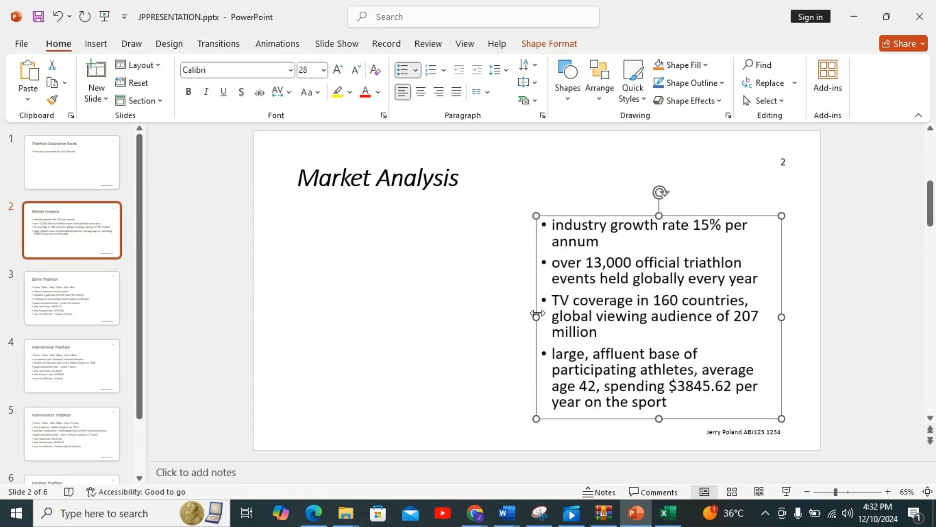
# Paste the copied pie chart onto the Market Analysis slide and move it to the left of the bullets.
pyautogui.click(400, 288)
pyautogui.hotkey('ctrl', 'v')
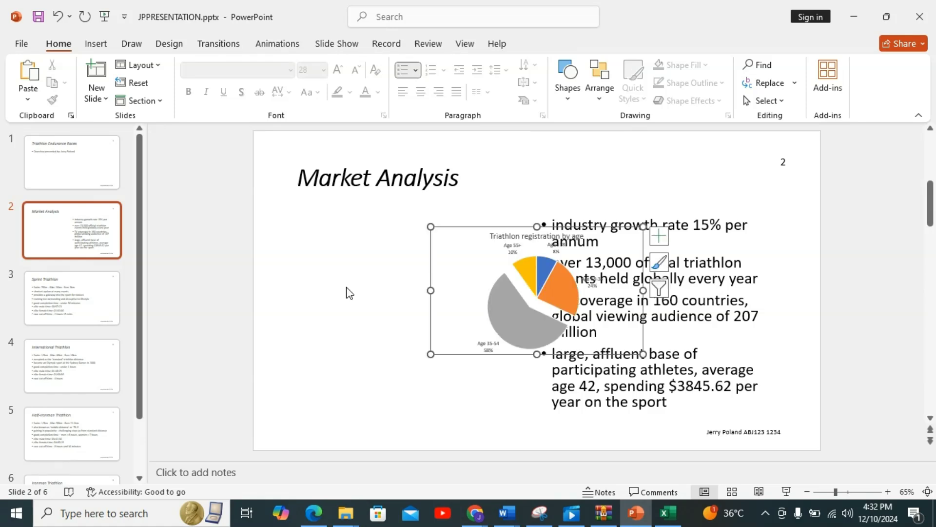
pyautogui.moveTo(478, 229); pyautogui.dragTo(339, 243)
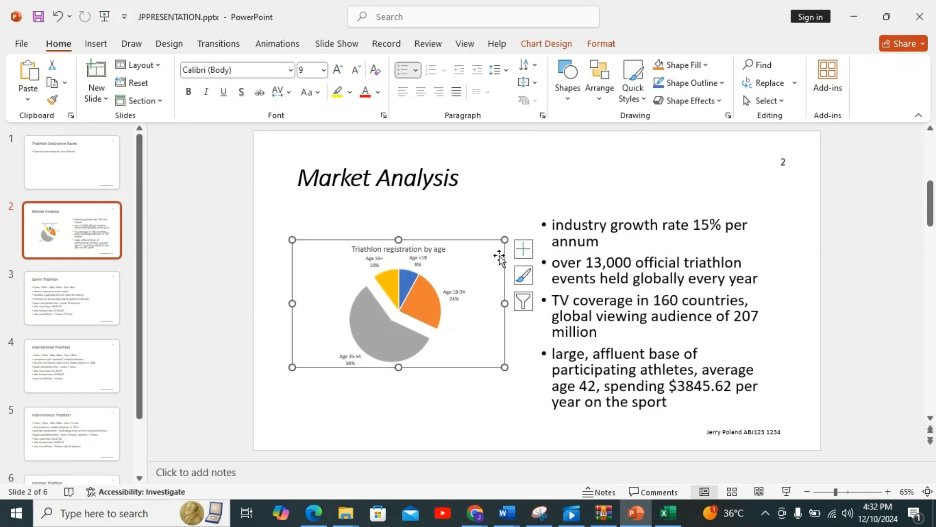
# Enlarge the pie chart to fill the space beside the bullets without overlapping them, and shift it slightly down.
pyautogui.moveTo(506, 240); pyautogui.dragTo(537, 216)
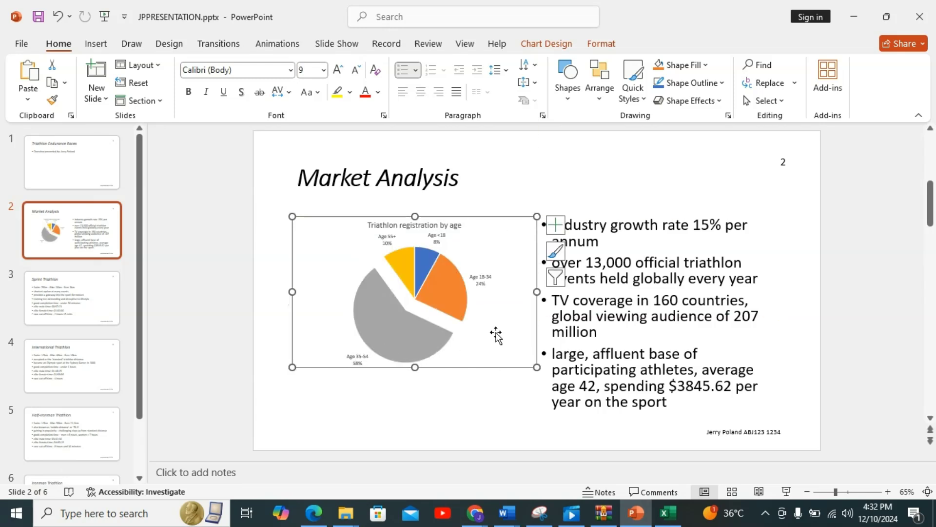
pyautogui.moveTo(489, 331); pyautogui.dragTo(491, 340)
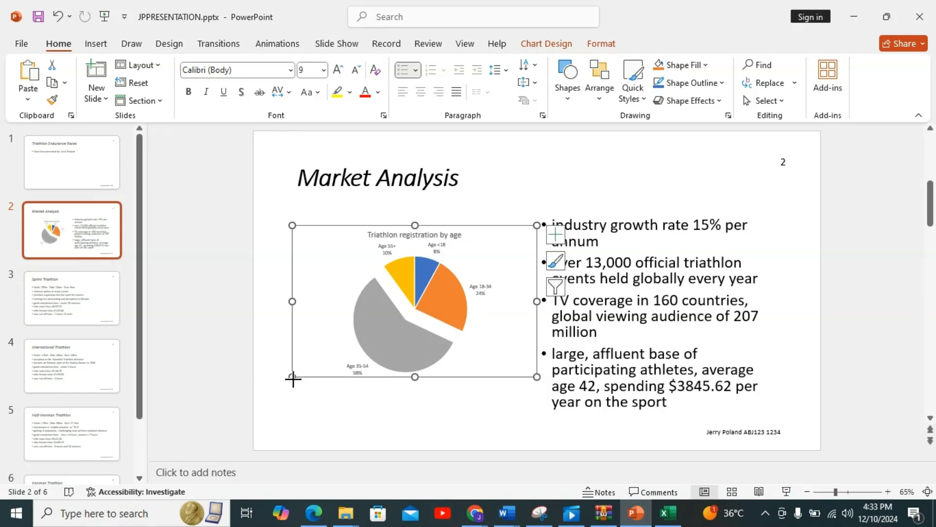
pyautogui.moveTo(292, 376); pyautogui.dragTo(292, 385)
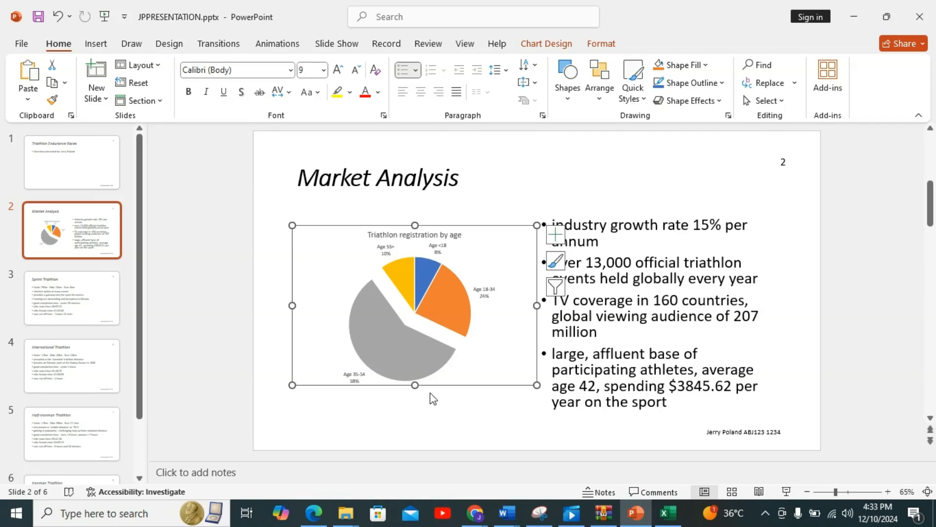
# Read questions 33 and 34 in the exam paper about the slide sound and handout printing, then return to PowerPoint.
pyautogui.moveTo(312, 516)
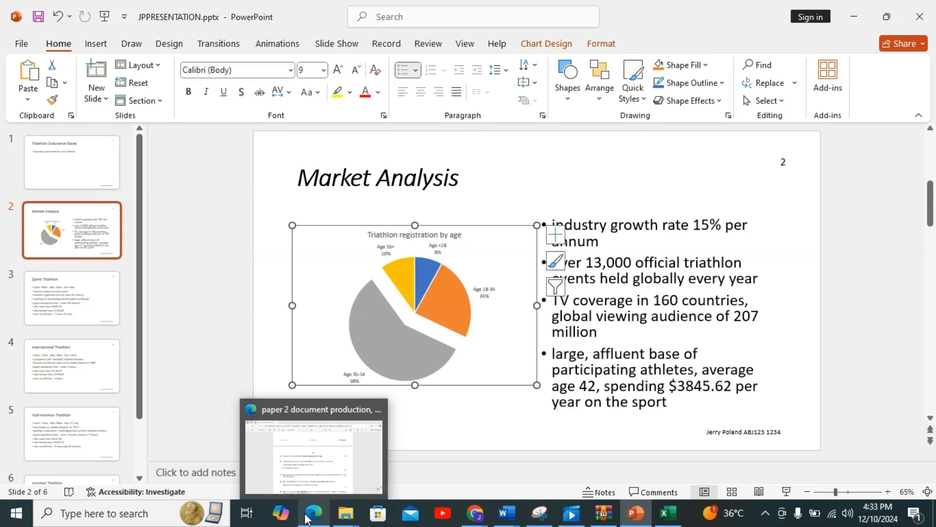
pyautogui.click(293, 467)
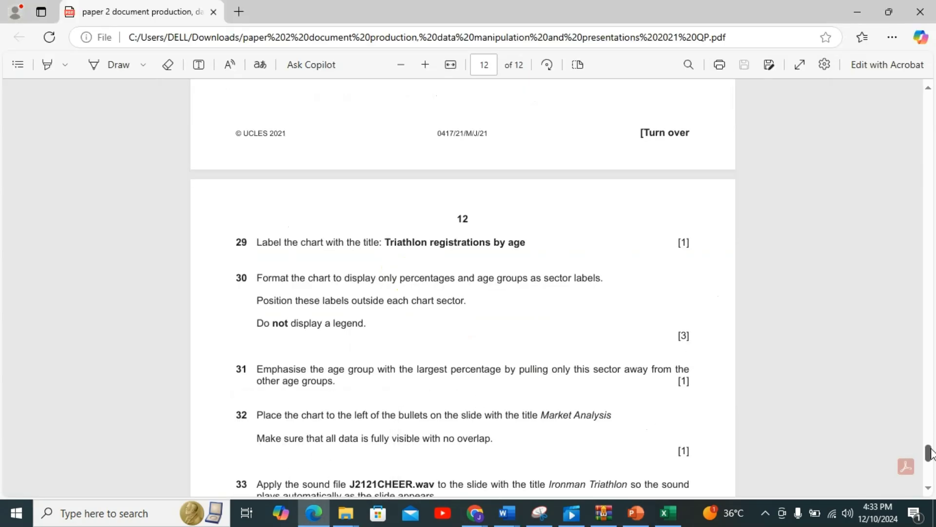
pyautogui.scroll(-4, 930, 451)
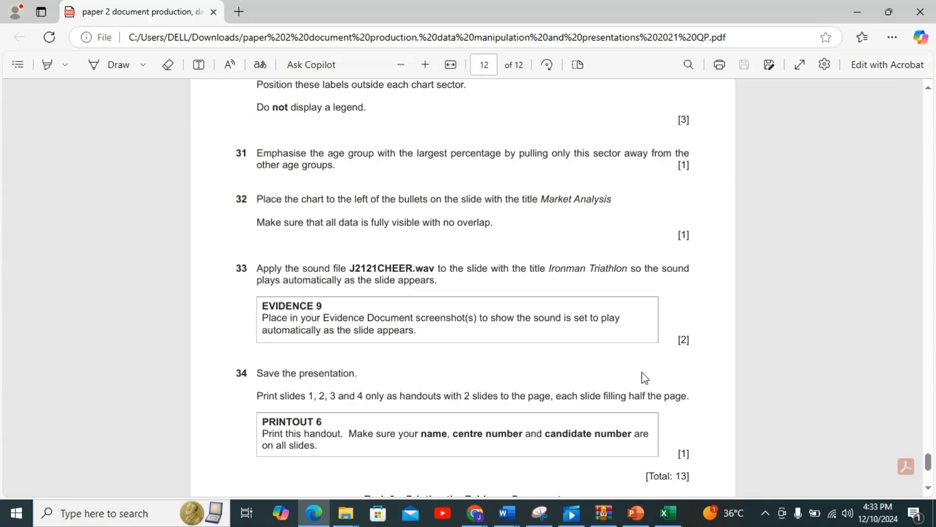
pyautogui.moveTo(637, 516)
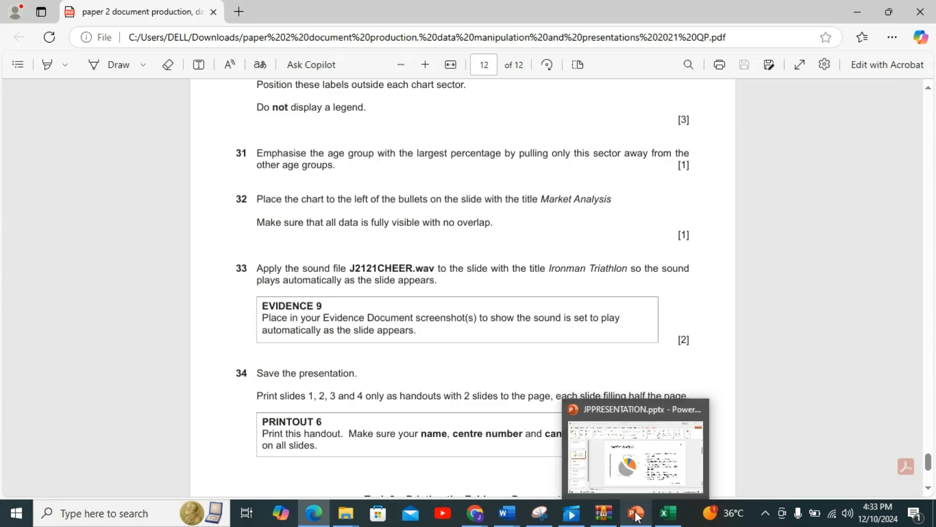
pyautogui.click(638, 467)
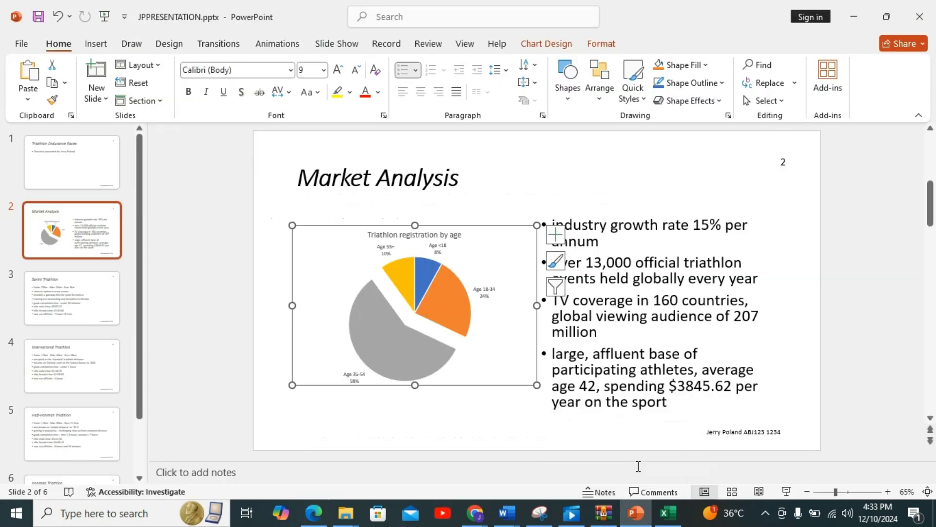